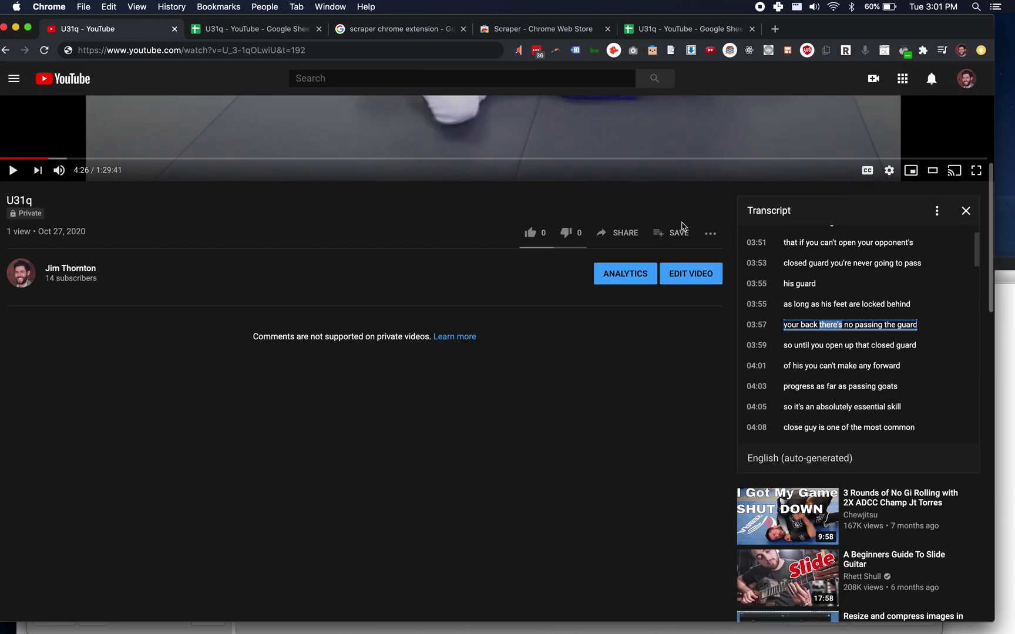
# Step: Close the video's transcript panel so the recommended videos fill the side
pyautogui.click(707, 235)
pyautogui.click(696, 204)
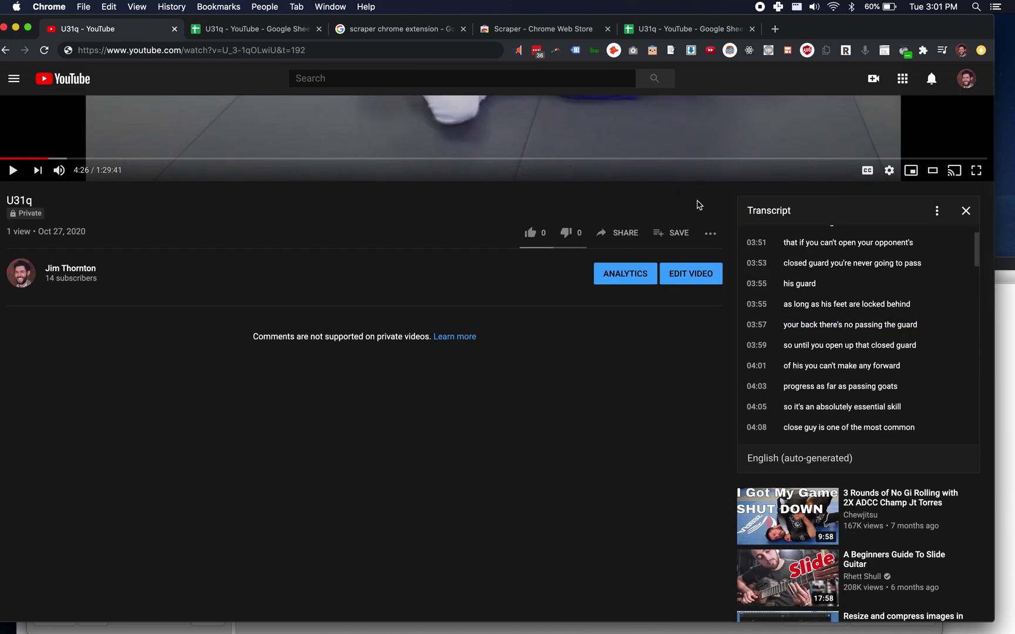
pyautogui.click(962, 212)
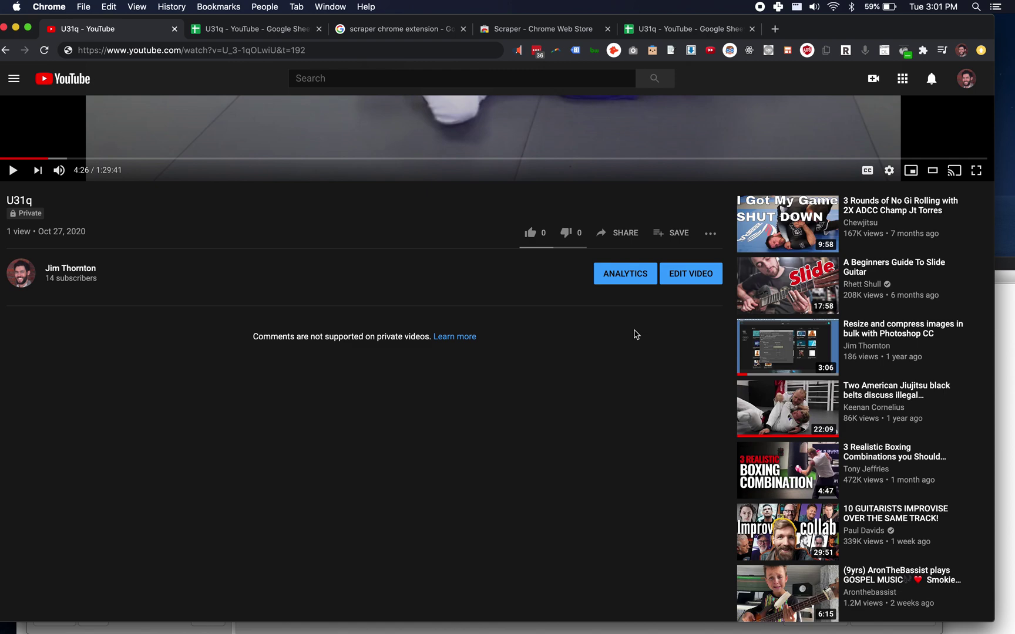
# Step: Scroll the page to view the player, then switch to the 'scraper chrome extension' Google results
pyautogui.scroll(6, 636, 335)
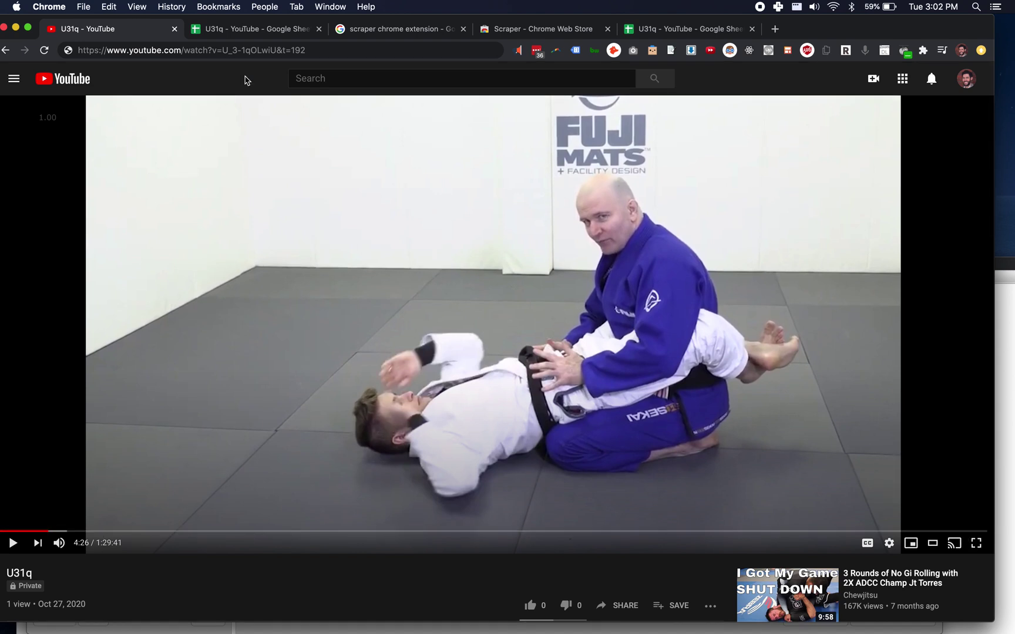
pyautogui.scroll(-3, 461, 601)
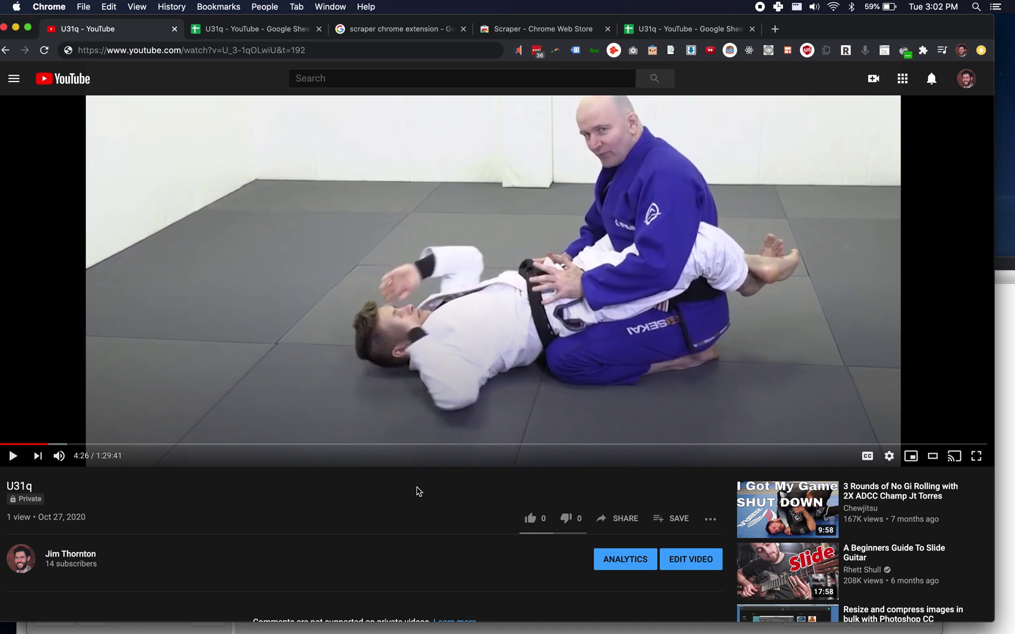
pyautogui.scroll(2, 418, 491)
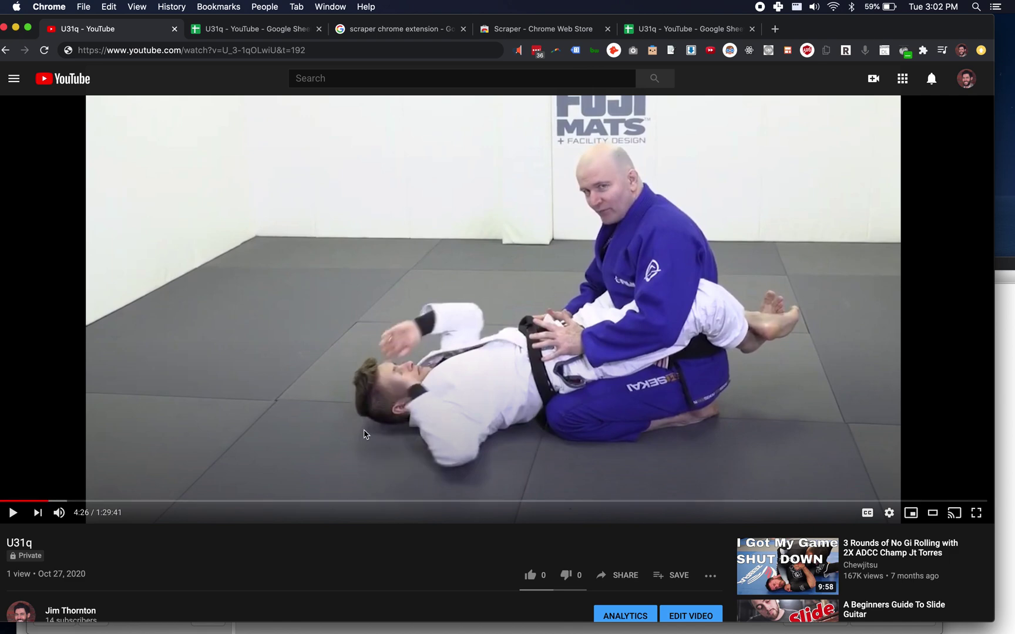
pyautogui.click(389, 30)
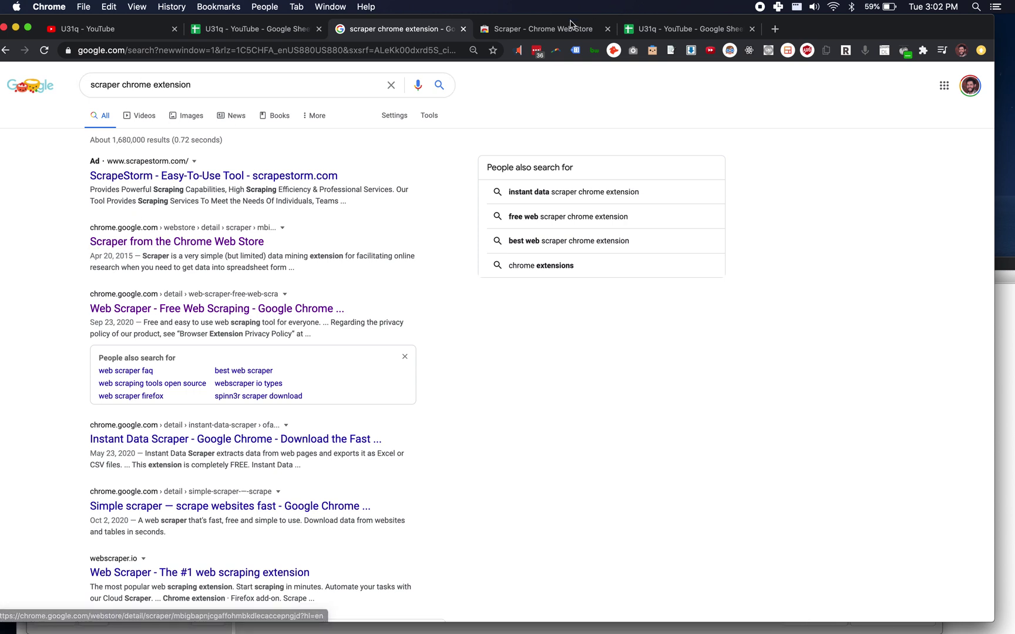
# Step: Check the Scraper extension's Chrome Web Store page shows it installed, then return to the U31q tab
pyautogui.click(546, 30)
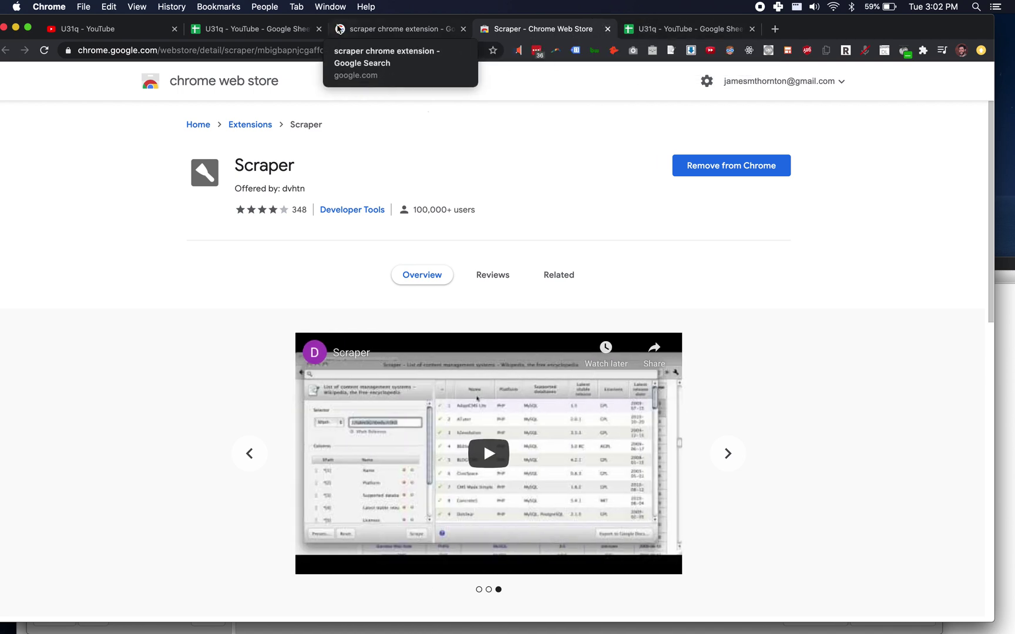
pyautogui.click(229, 31)
# Step: Reopen the U31q video's transcript and run Scrape similar on the 03:53 transcript line
pyautogui.click(121, 29)
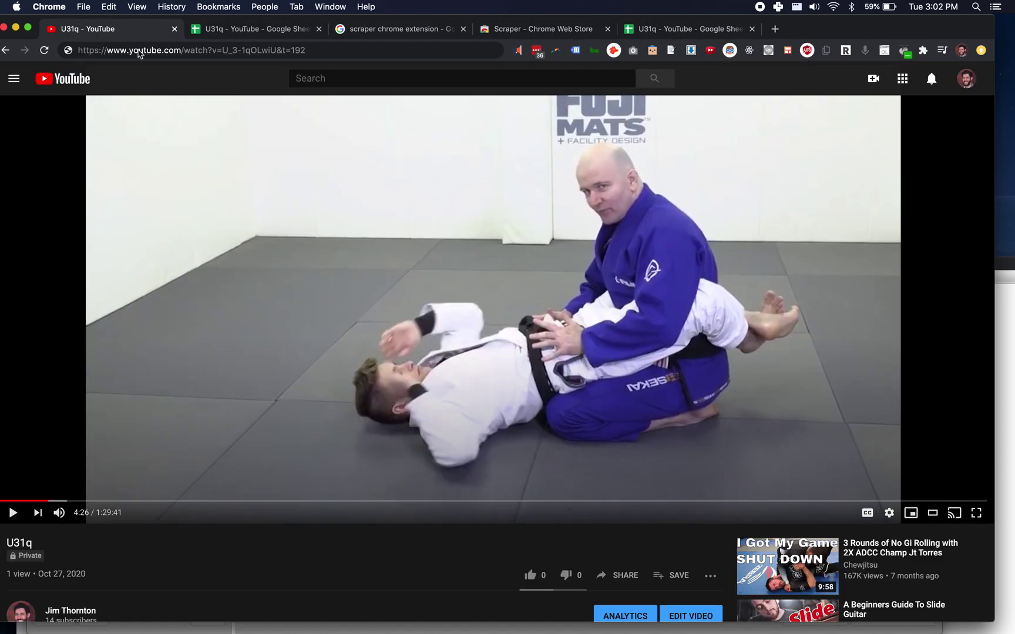
pyautogui.scroll(-1, 713, 568)
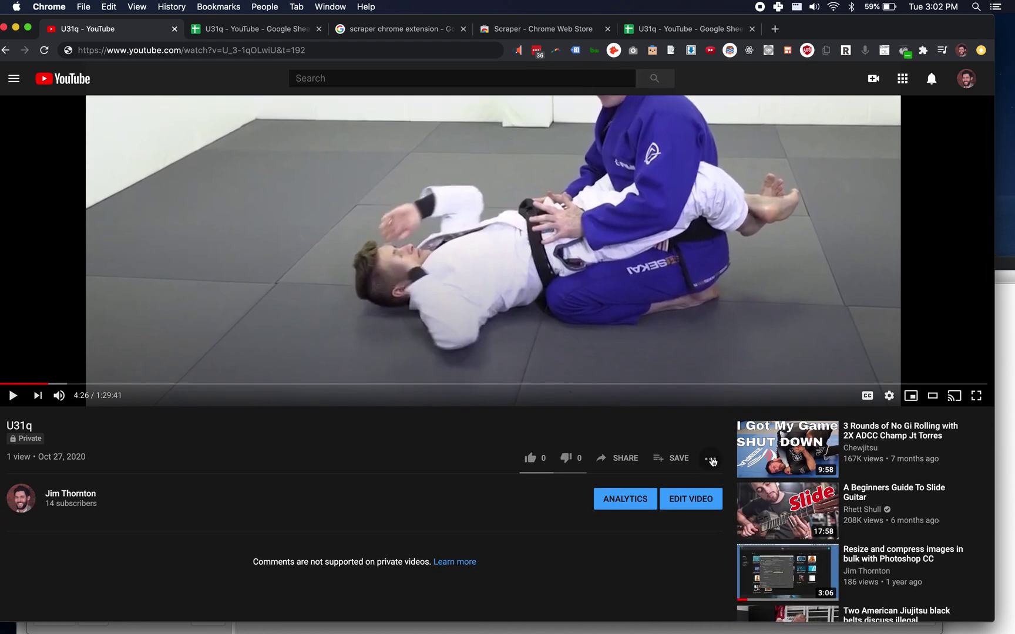
pyautogui.click(710, 459)
pyautogui.click(743, 509)
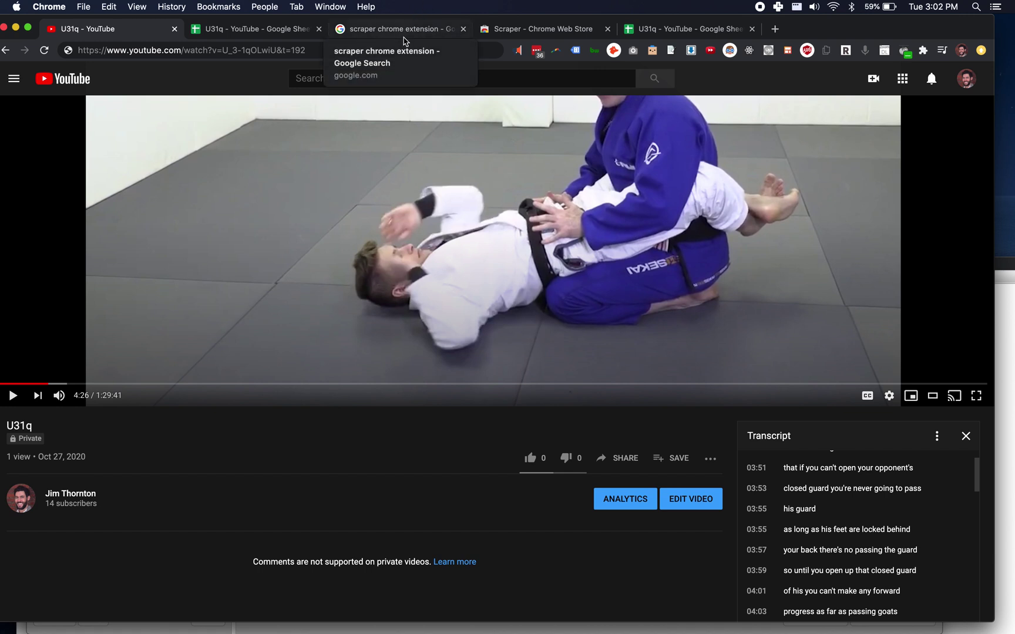
pyautogui.rightClick(840, 495)
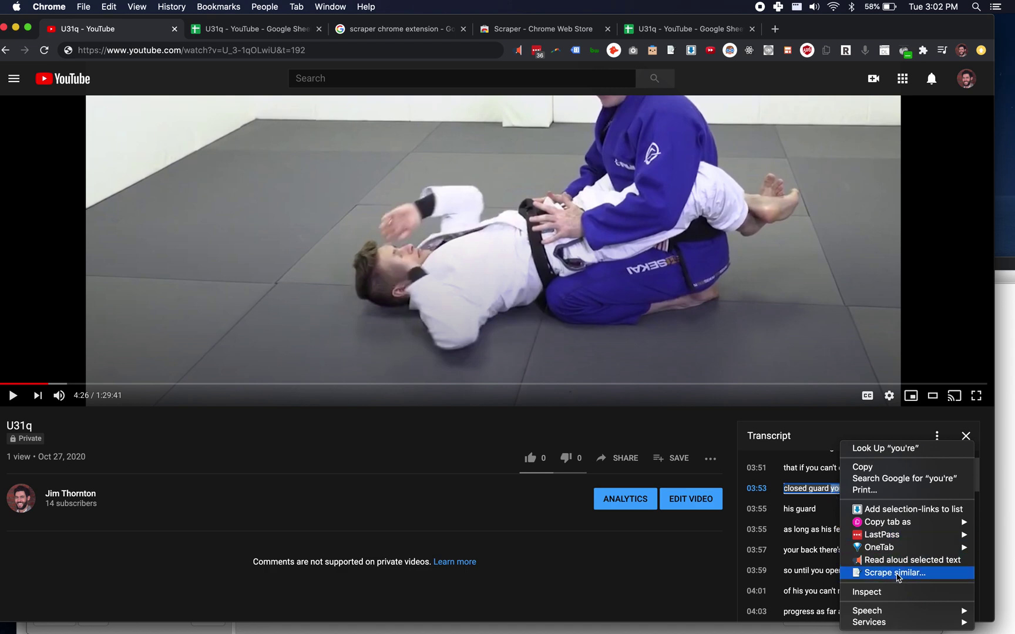
pyautogui.click(897, 573)
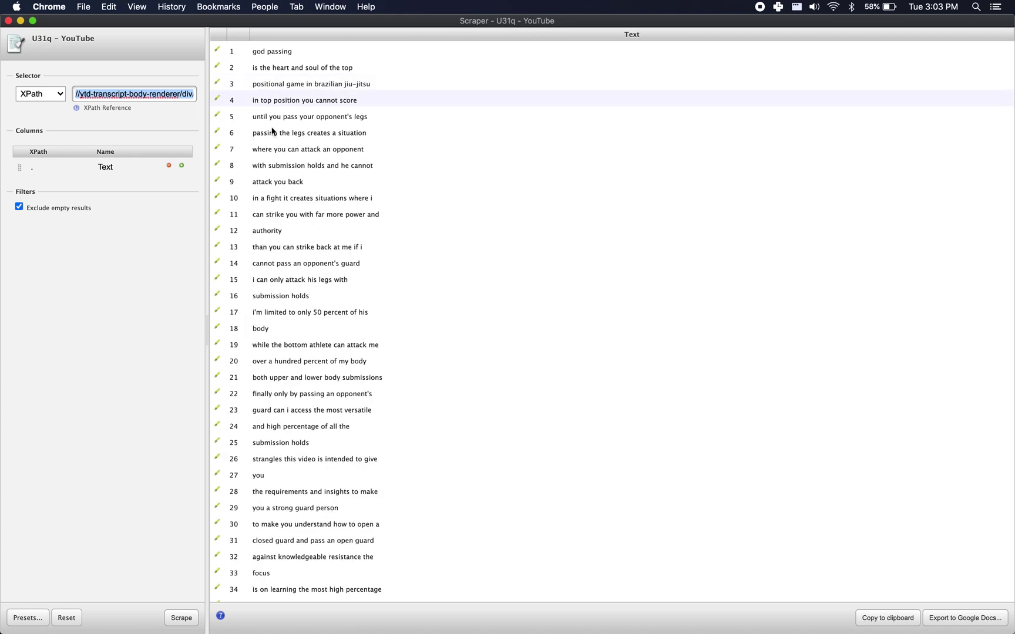
# Step: Scroll through the scraped transcript rows, then shrink the Scraper window to reveal the video
pyautogui.scroll(-10, 336, 349)
pyautogui.scroll(10, 335, 351)
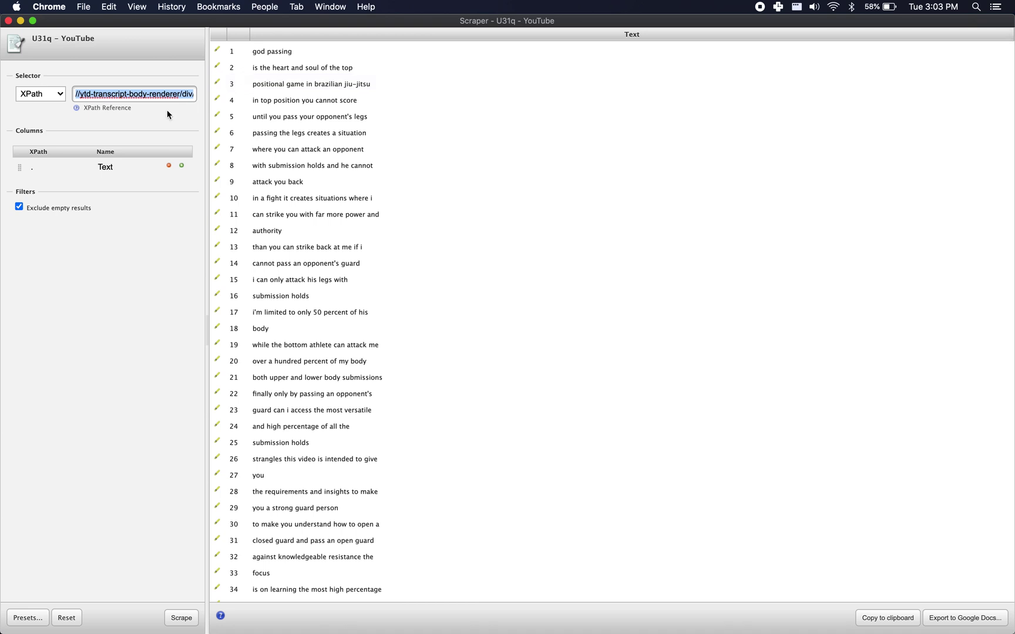
pyautogui.moveTo(238, 16); pyautogui.dragTo(240, 557)
# Step: Inspect the 03:53 transcript line in DevTools, selecting the div with start-offset 233519
pyautogui.click(812, 491)
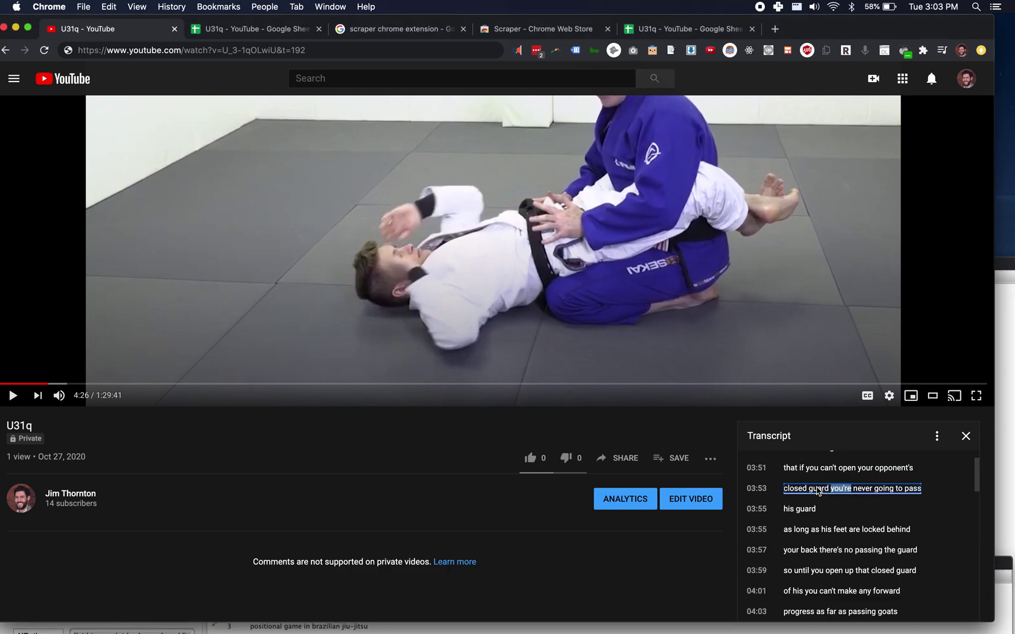
pyautogui.rightClick(813, 491)
pyautogui.click(617, 236)
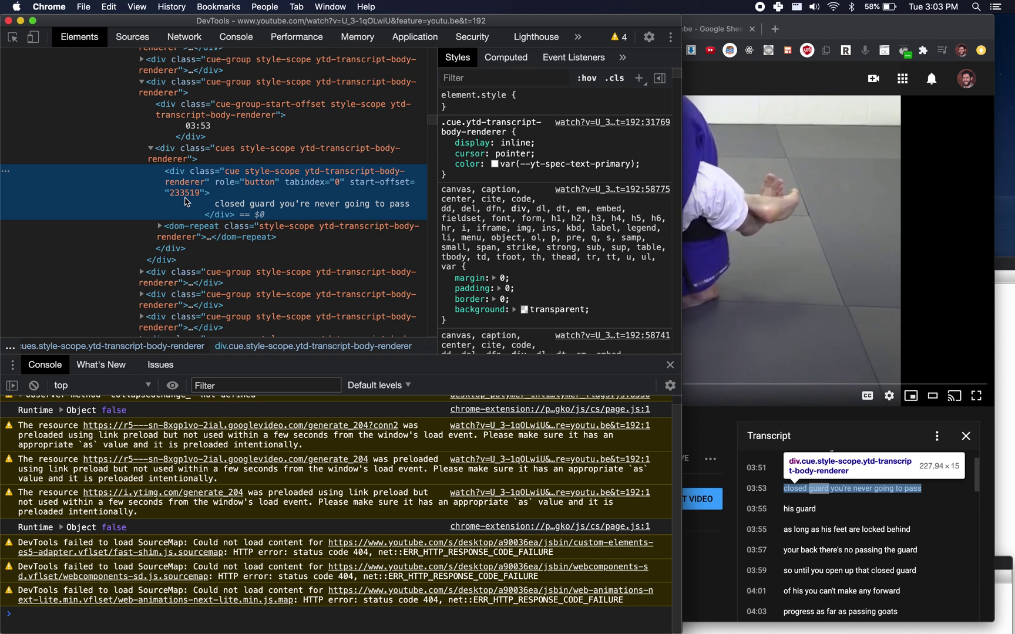
pyautogui.click(206, 126)
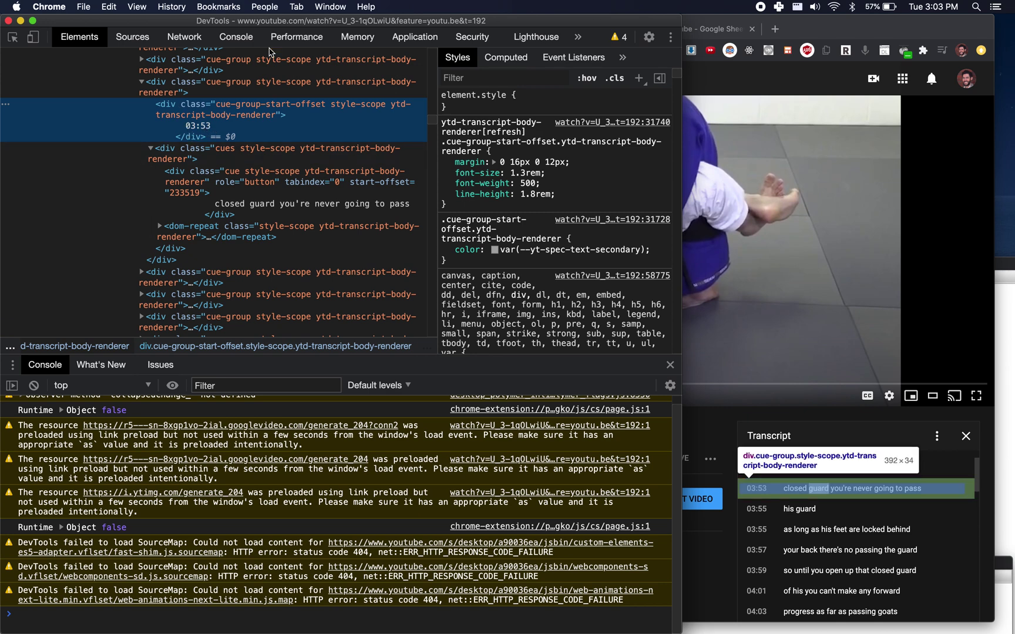
pyautogui.moveTo(312, 24); pyautogui.dragTo(327, 532)
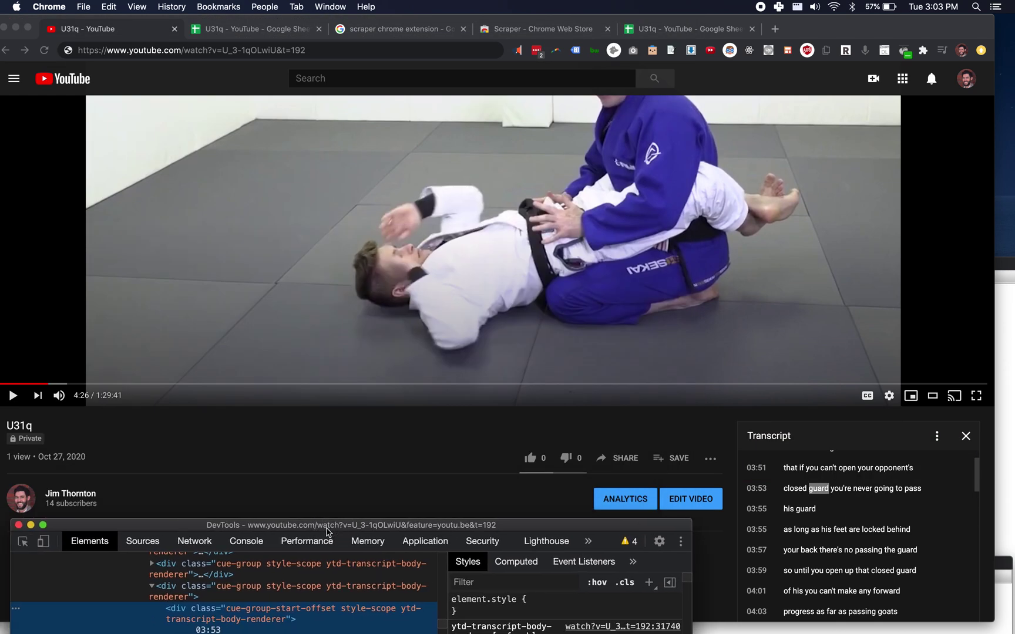
pyautogui.click(451, 444)
pyautogui.click(625, 460)
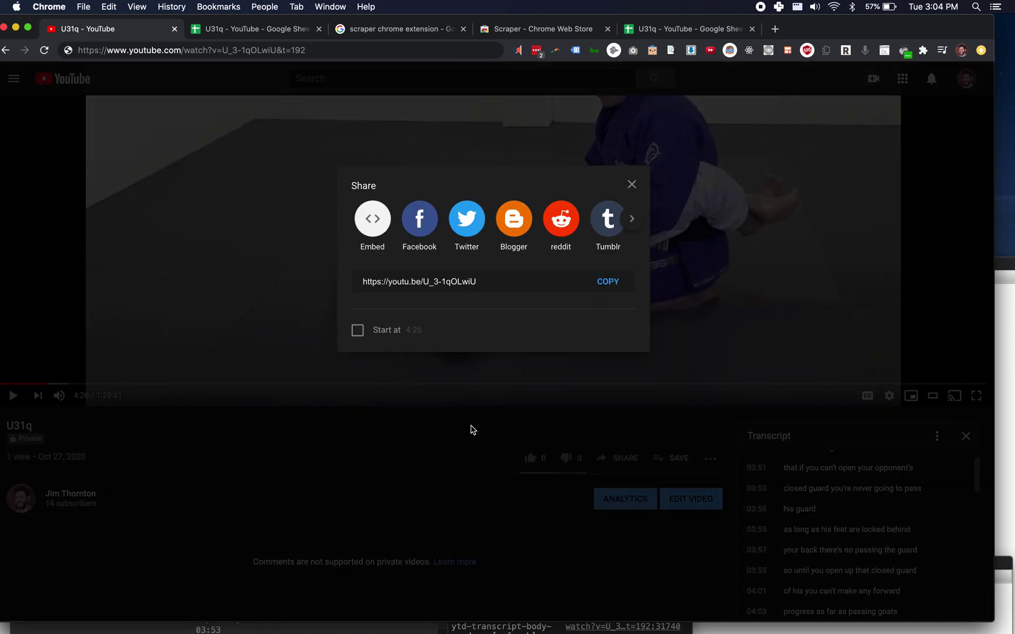
pyautogui.click(357, 413)
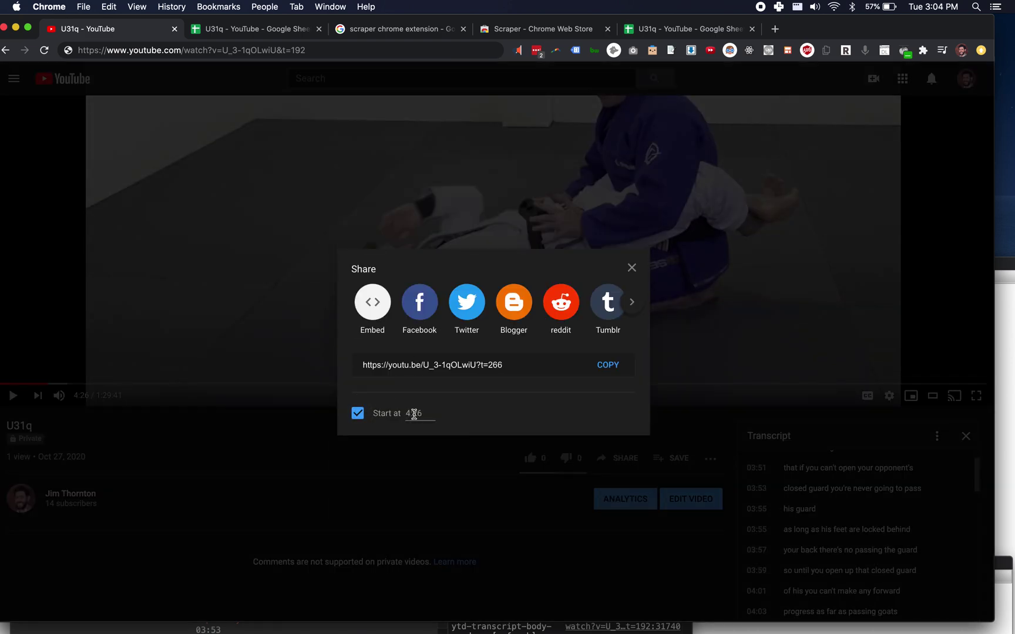
pyautogui.click(492, 365)
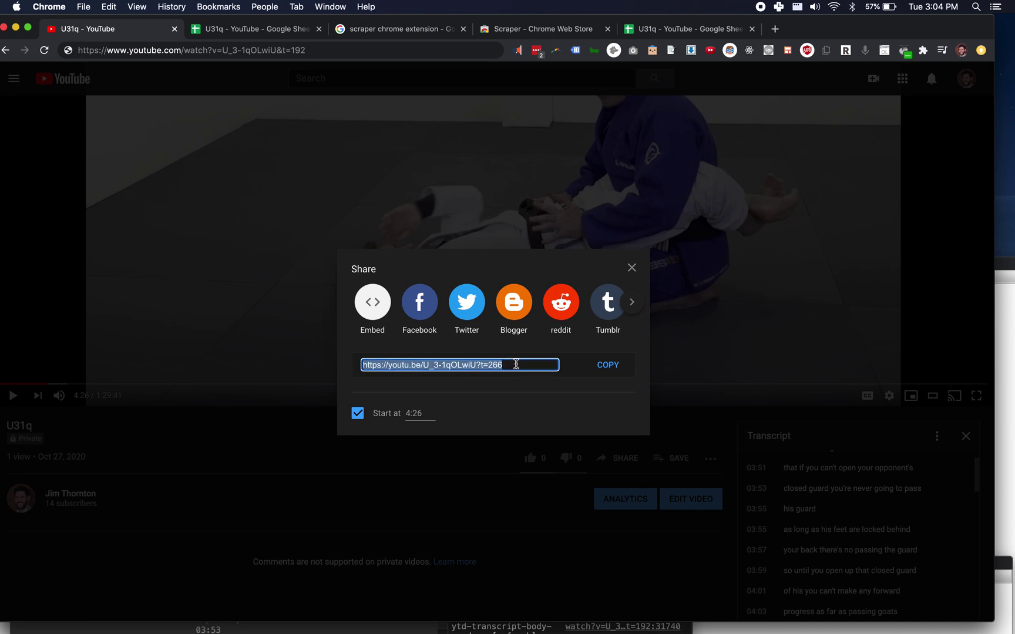
pyautogui.click(489, 480)
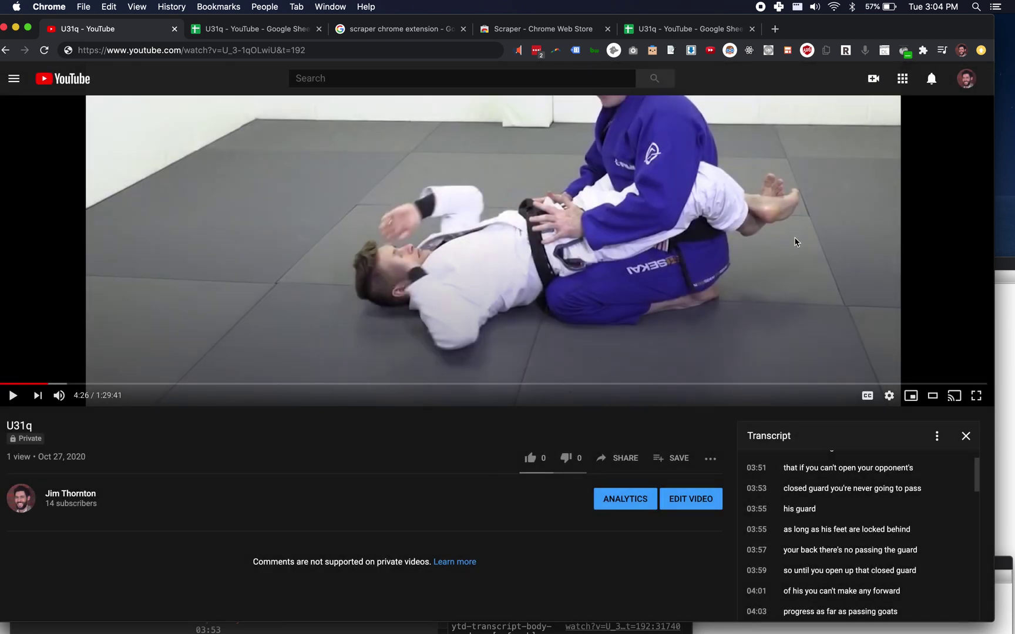
# Step: Inspect a transcript line again and enlarge the DevTools window
pyautogui.rightClick(822, 489)
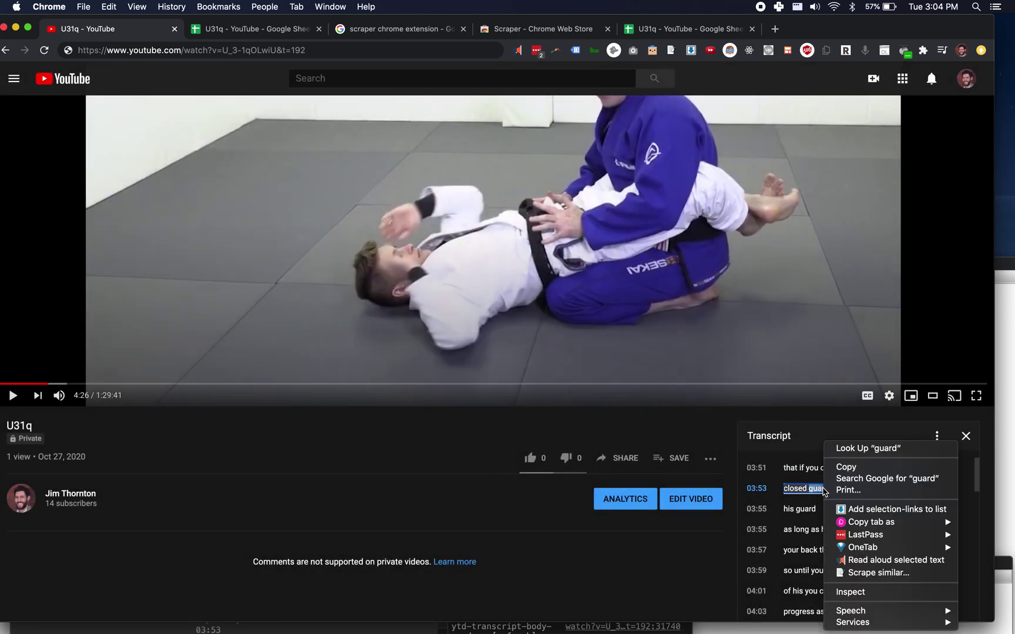
pyautogui.click(881, 593)
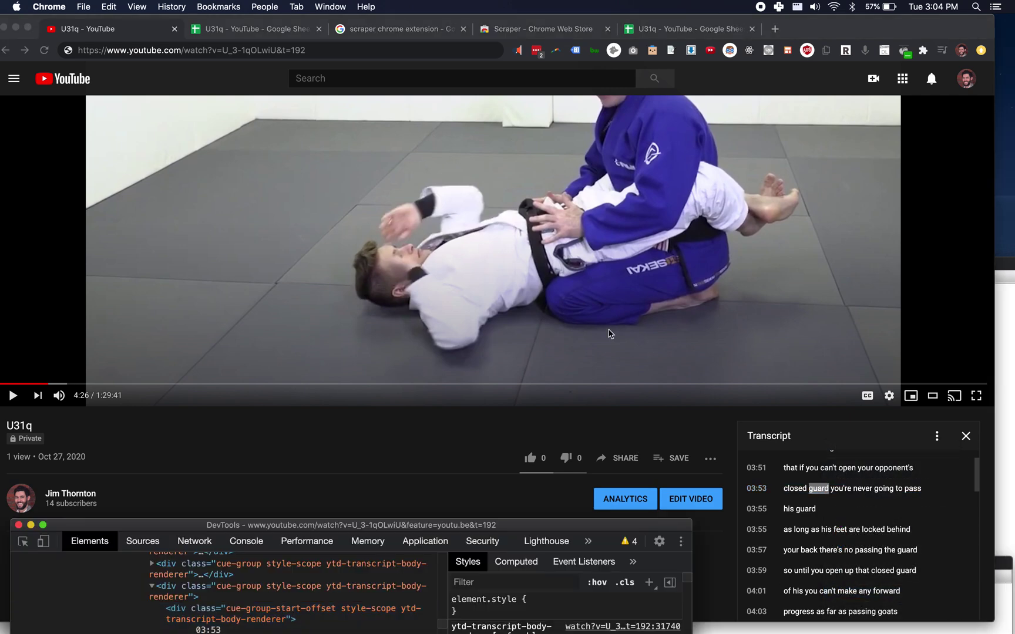
pyautogui.doubleClick(340, 525)
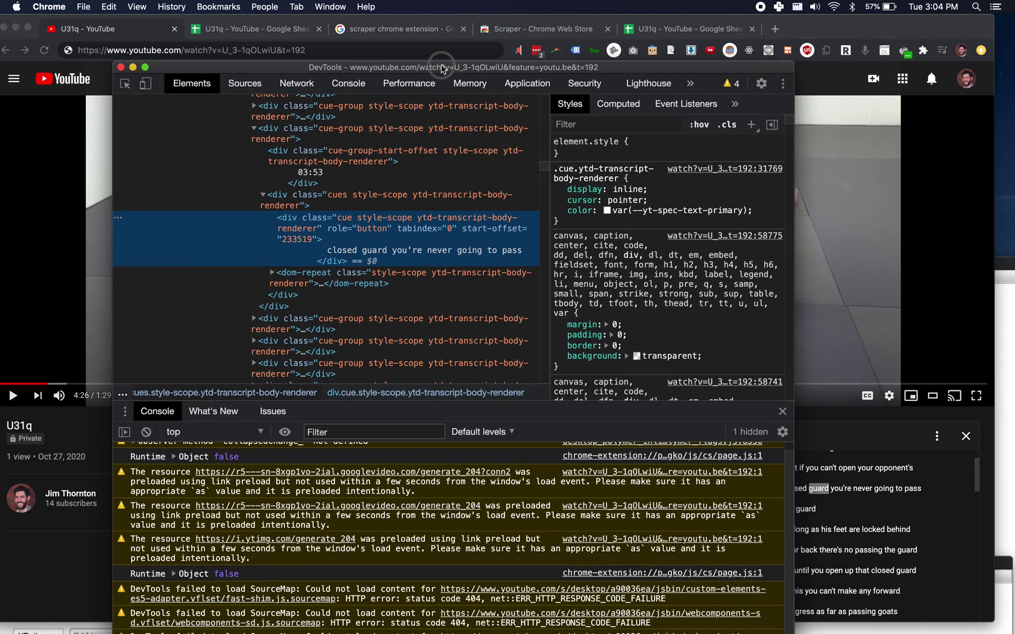
# Step: Bring the second Scraper results window forward and move it up to fill the screen
pyautogui.hotkey('ctrl', 'Up')
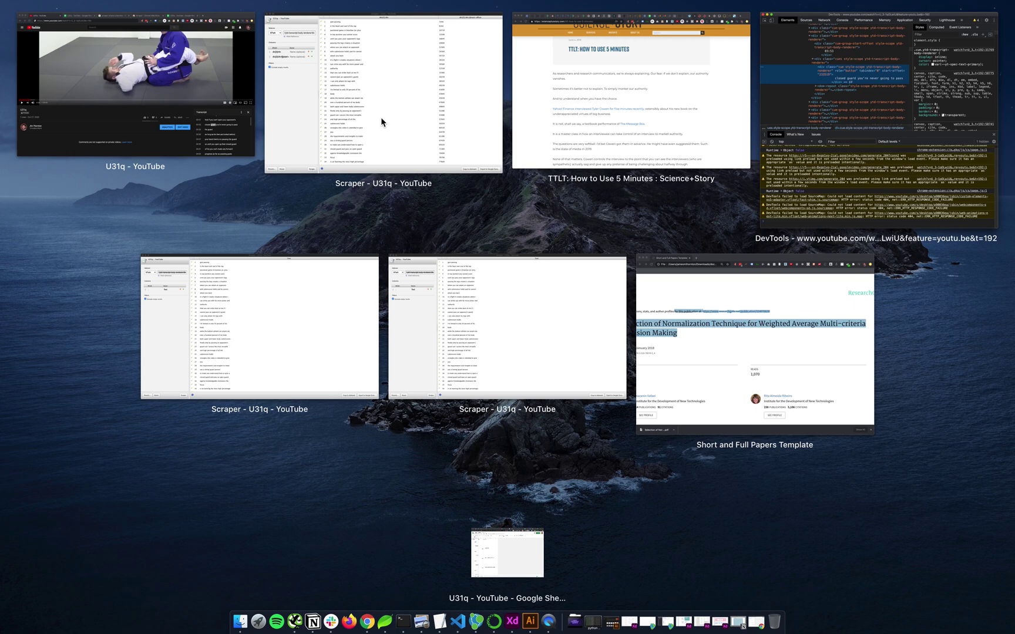
pyautogui.click(407, 125)
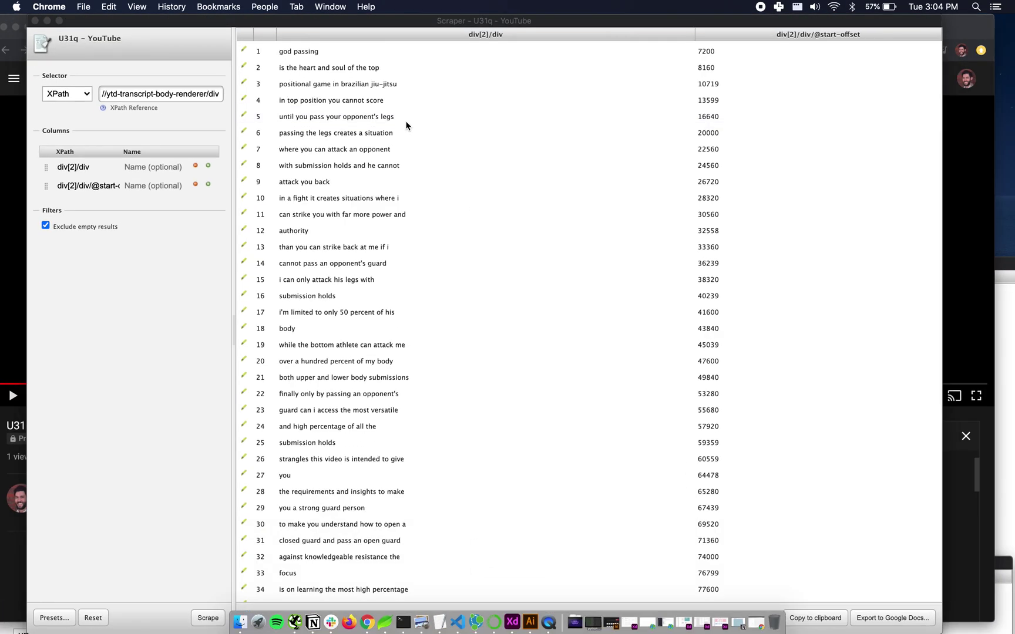
pyautogui.hotkey('ctrl', 'Up')
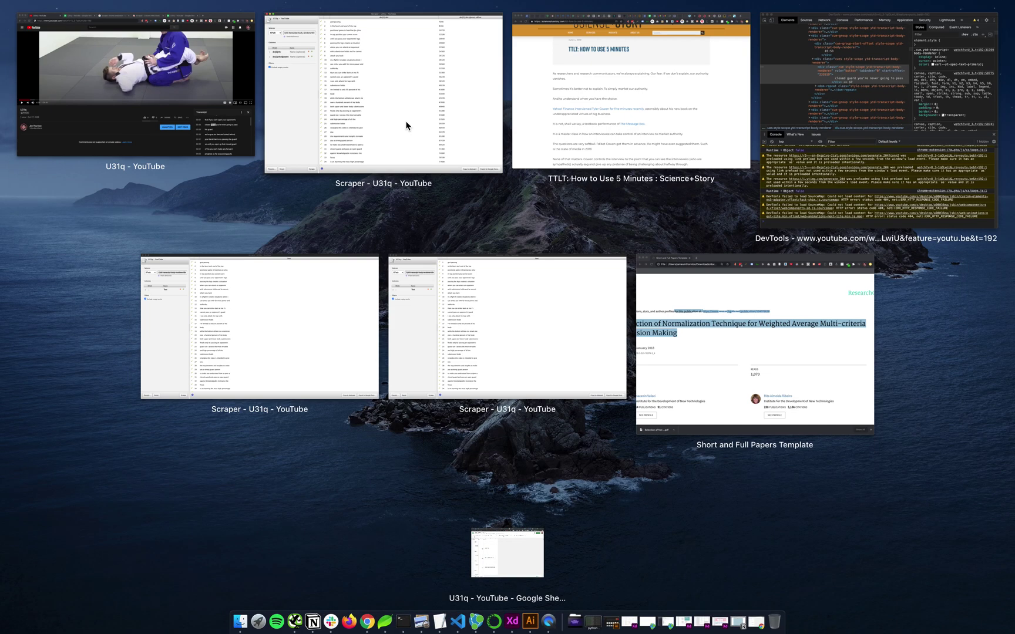
pyautogui.click(281, 363)
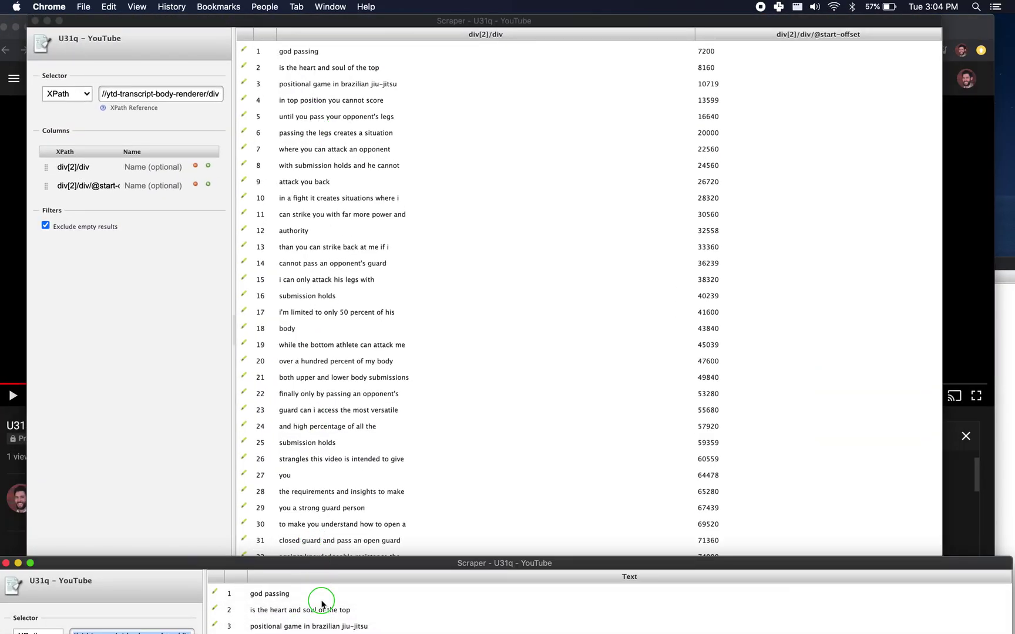
pyautogui.moveTo(332, 566); pyautogui.dragTo(331, 36)
pyautogui.click(182, 180)
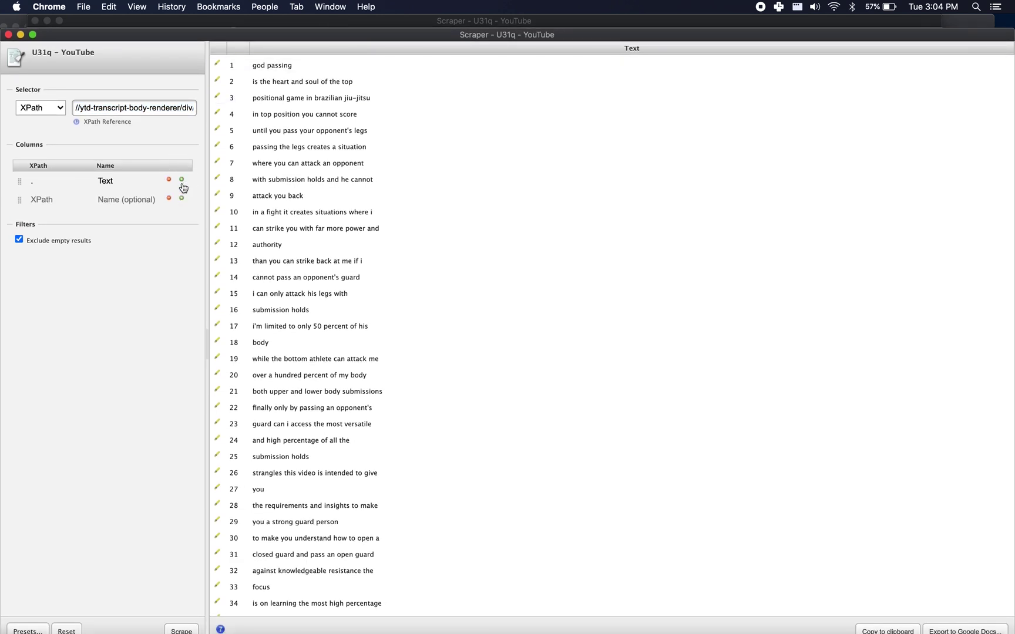
pyautogui.click(73, 199)
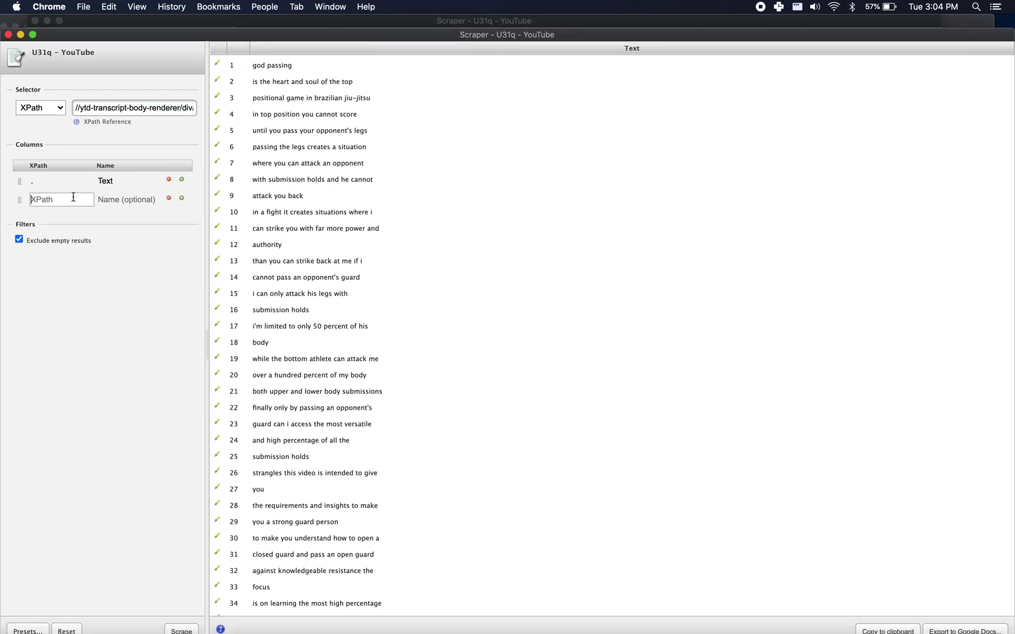
pyautogui.moveTo(177, 109); pyautogui.dragTo(219, 109)
pyautogui.click(189, 110)
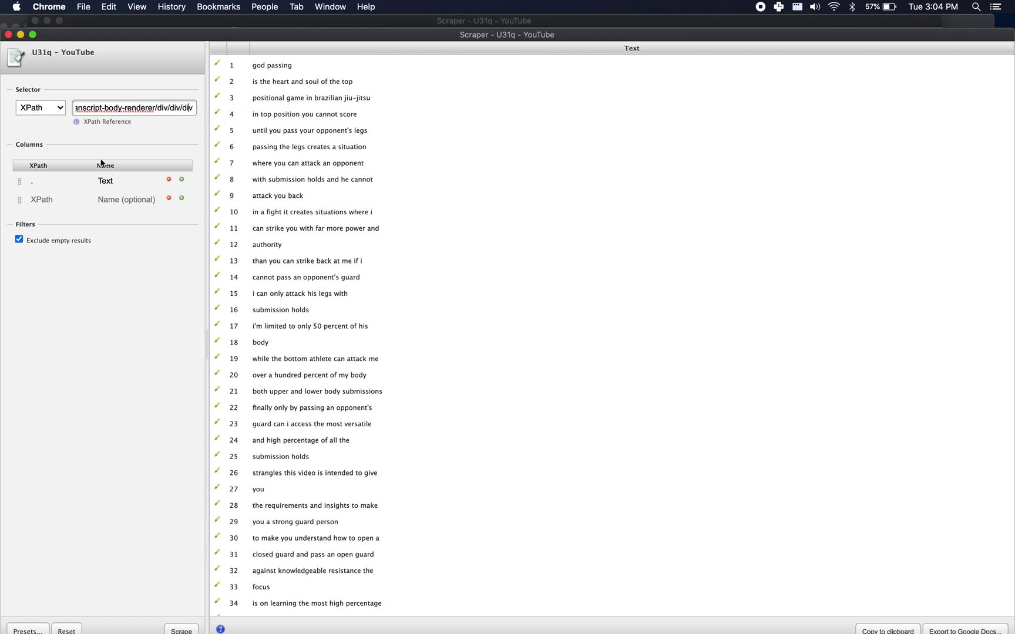
pyautogui.click(50, 199)
pyautogui.write('@')
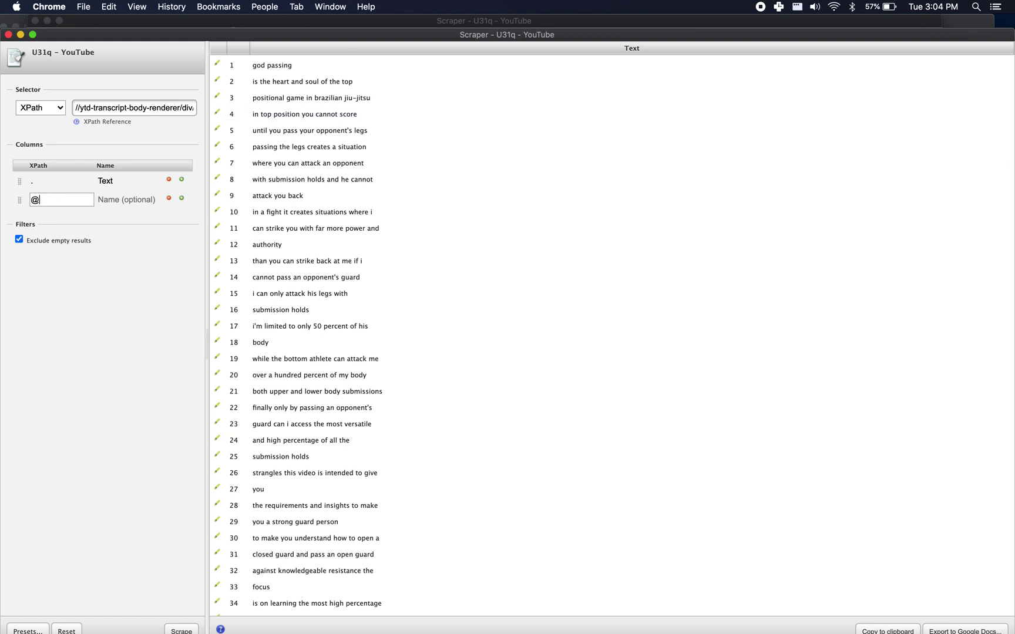
pyautogui.write('start-offset')
pyautogui.click(182, 631)
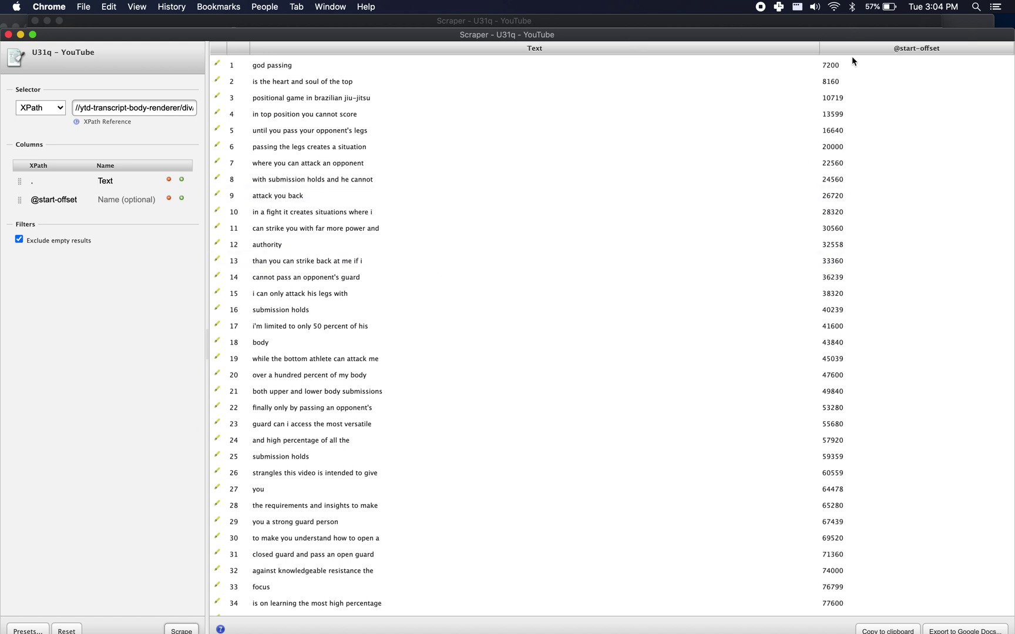
pyautogui.moveTo(825, 34); pyautogui.dragTo(815, 24)
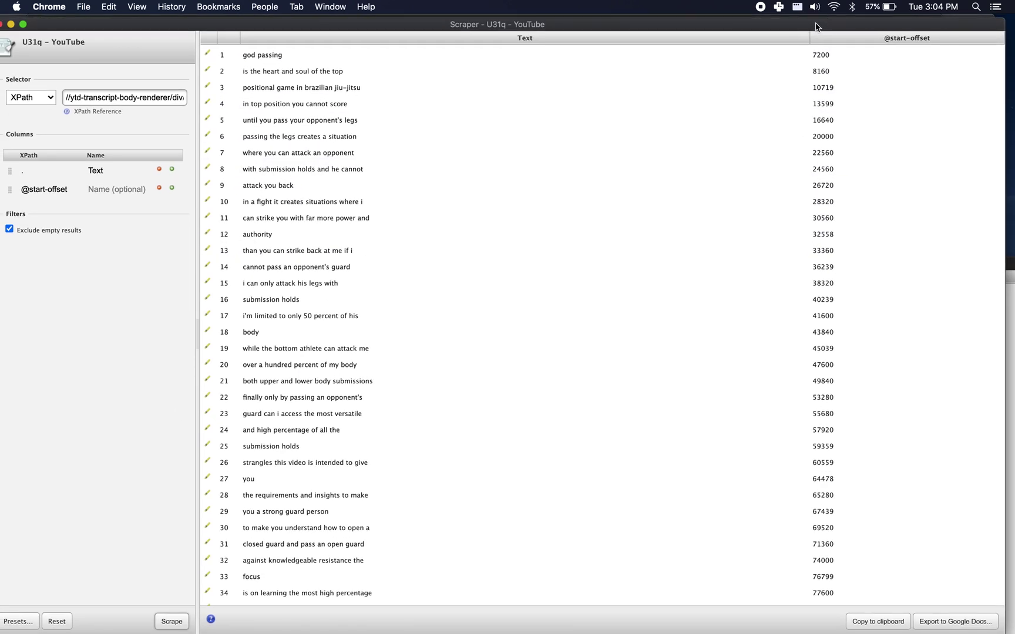
# Step: Export the results to Google Sheets and open the new 'U31q - YouTube' spreadsheet
pyautogui.click(948, 622)
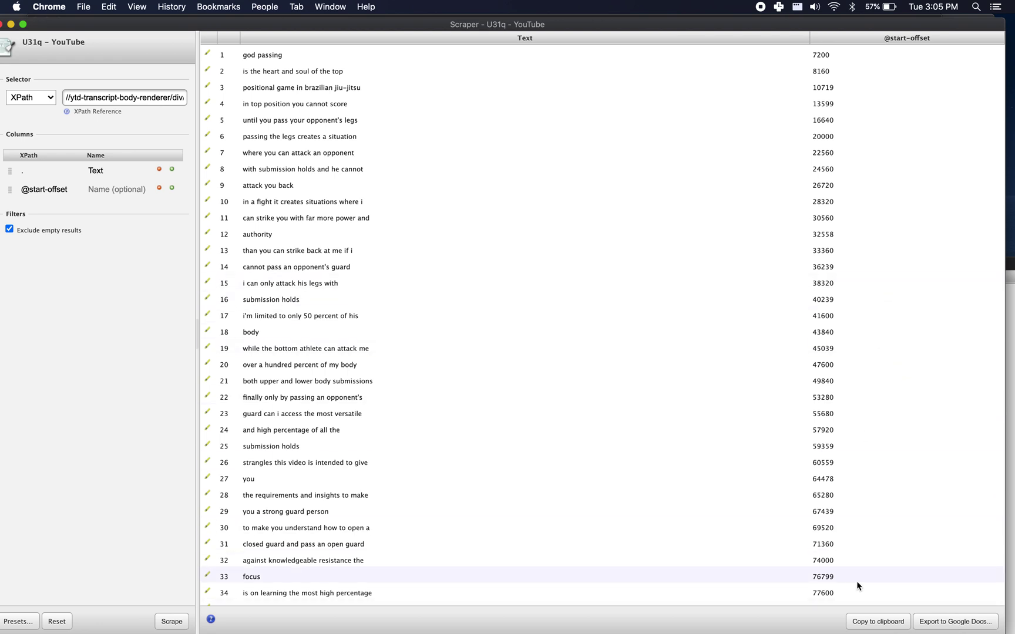
pyautogui.click(39, 27)
pyautogui.moveTo(38, 27); pyautogui.dragTo(51, 207)
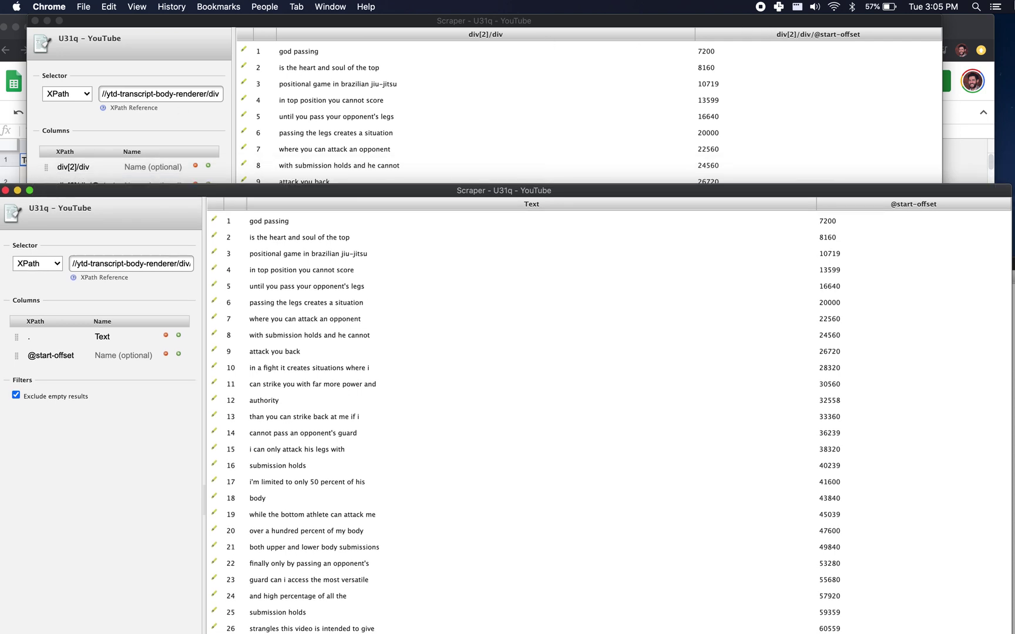
pyautogui.click(974, 28)
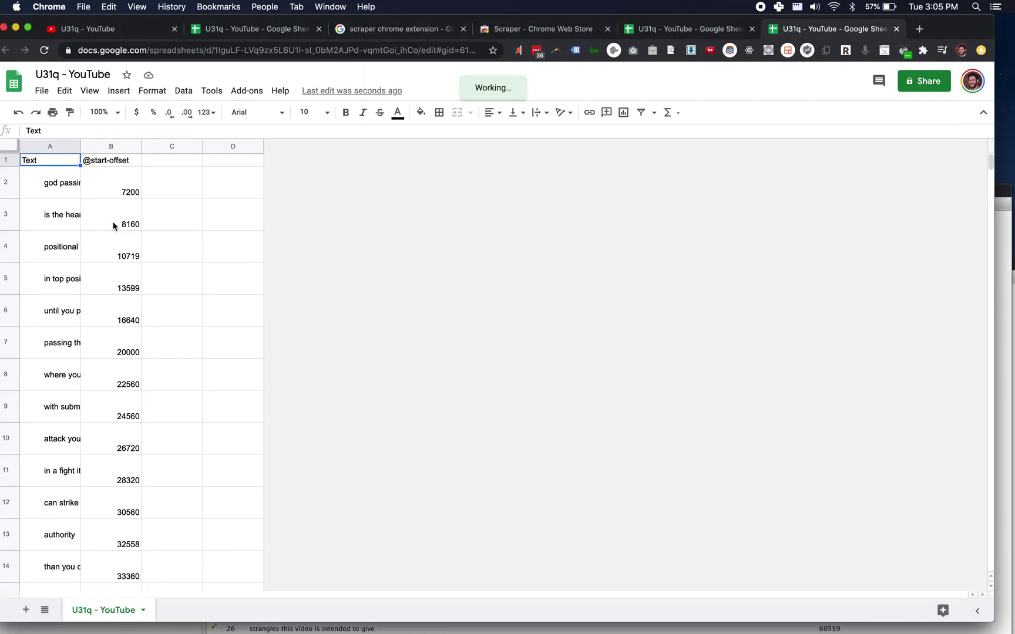
# Step: Inspect cells A2 and A5 to find line breaks and leading whitespace in the text
pyautogui.click(34, 187)
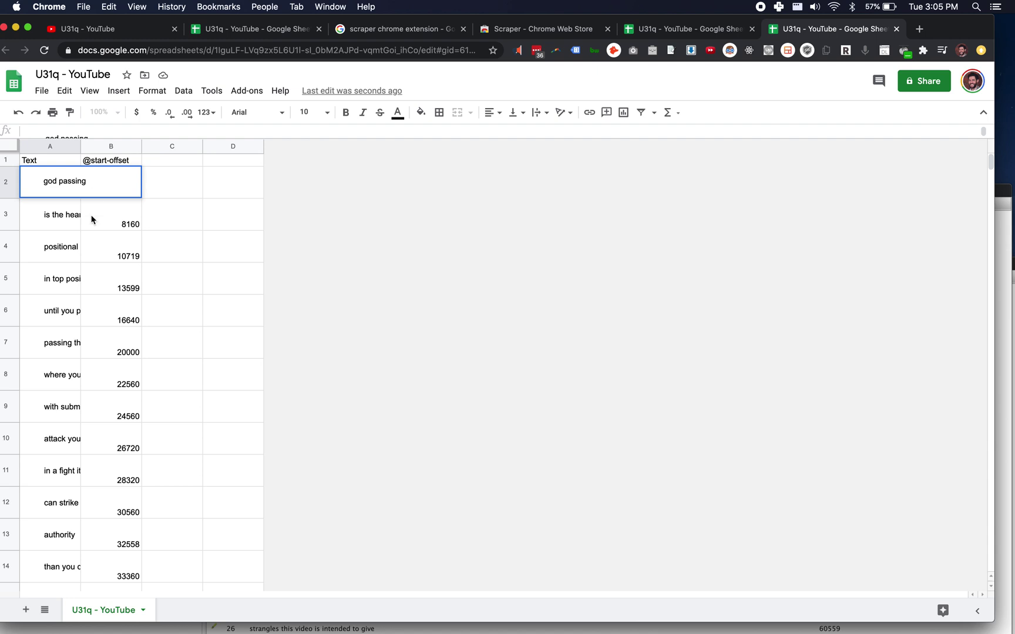
pyautogui.doubleClick(64, 234)
pyautogui.click(54, 284)
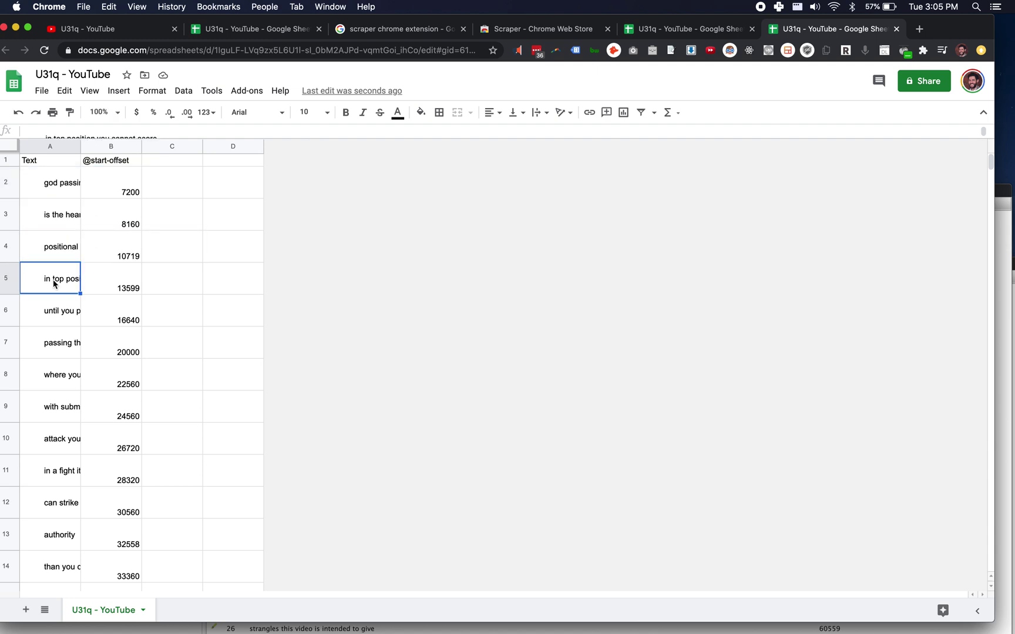
pyautogui.doubleClick(53, 285)
pyautogui.moveTo(41, 278); pyautogui.dragTo(16, 269)
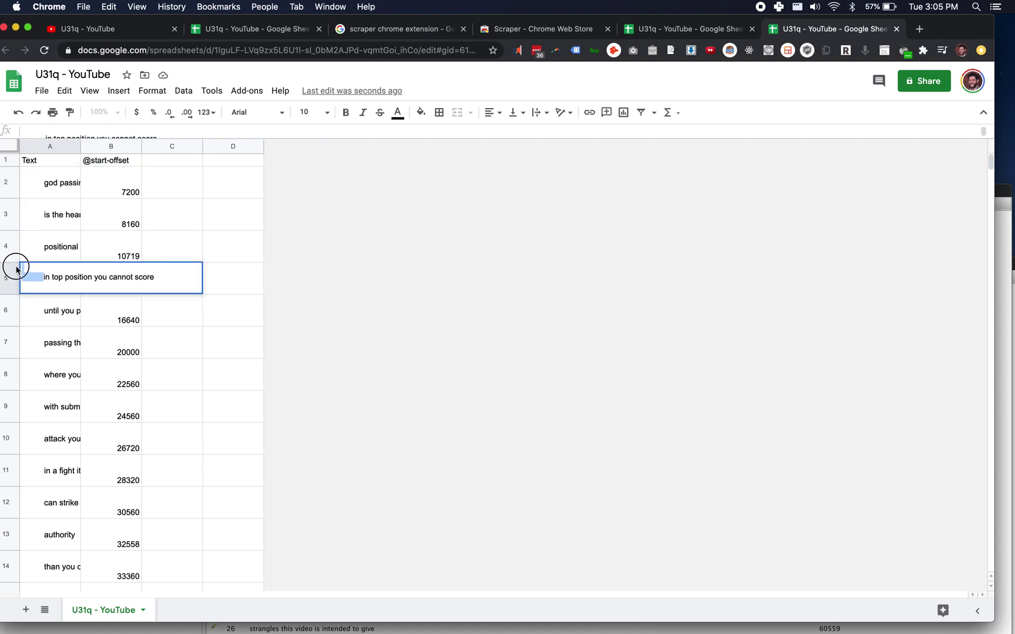
pyautogui.click(15, 269)
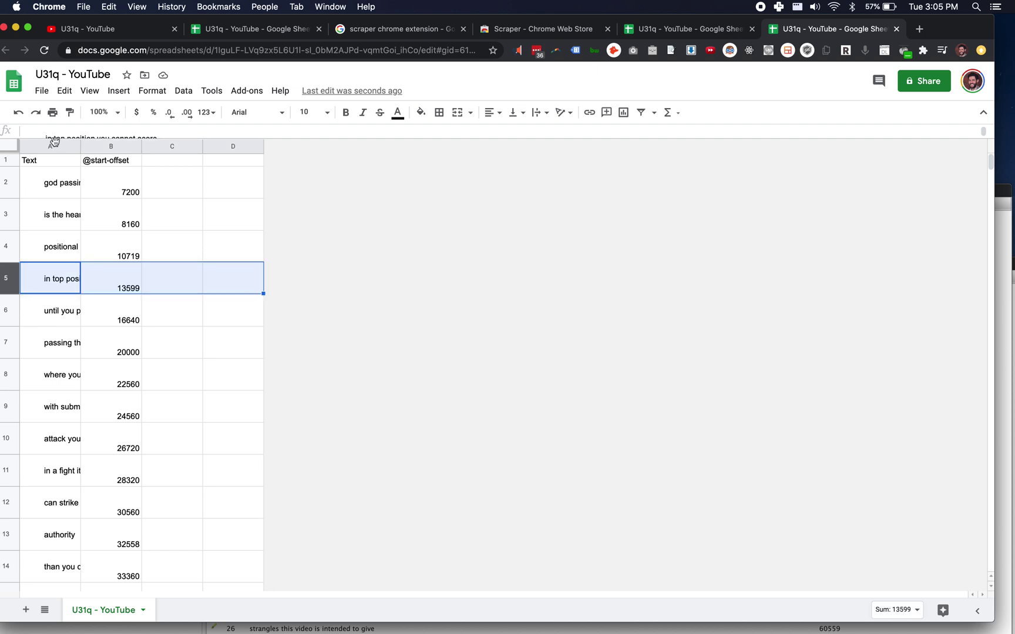
# Step: In column A, regex find-and-replace \n with nothing to strip all line breaks
pyautogui.click(51, 146)
pyautogui.click(64, 91)
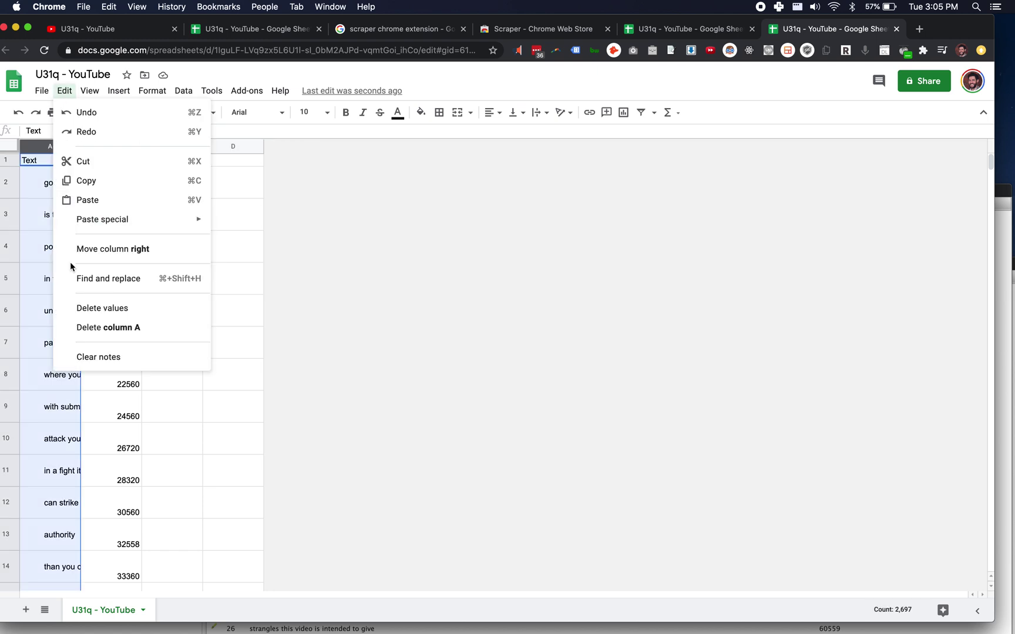
pyautogui.click(85, 278)
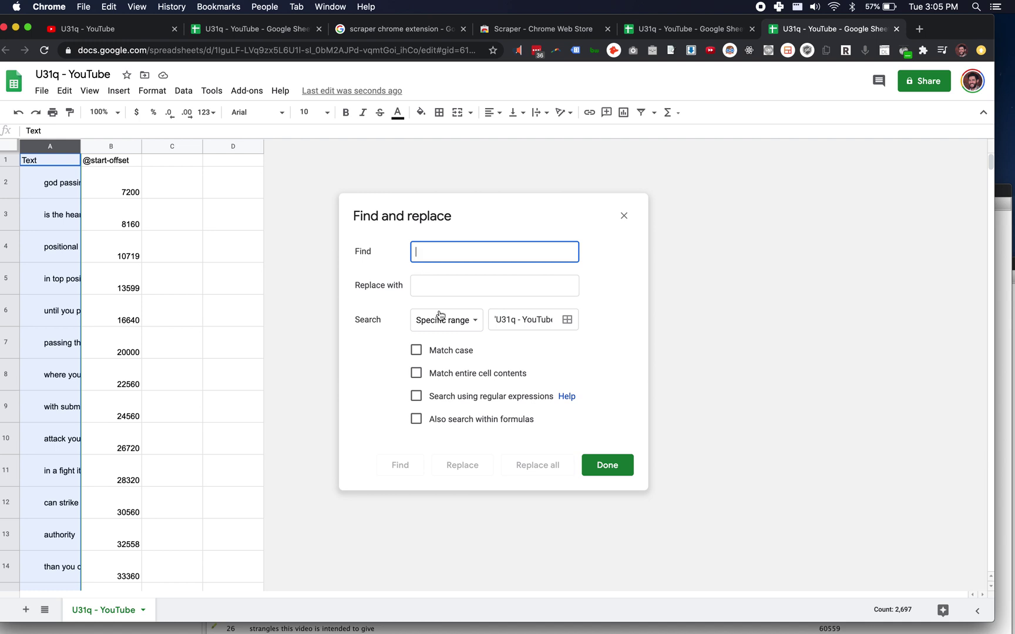
pyautogui.click(434, 399)
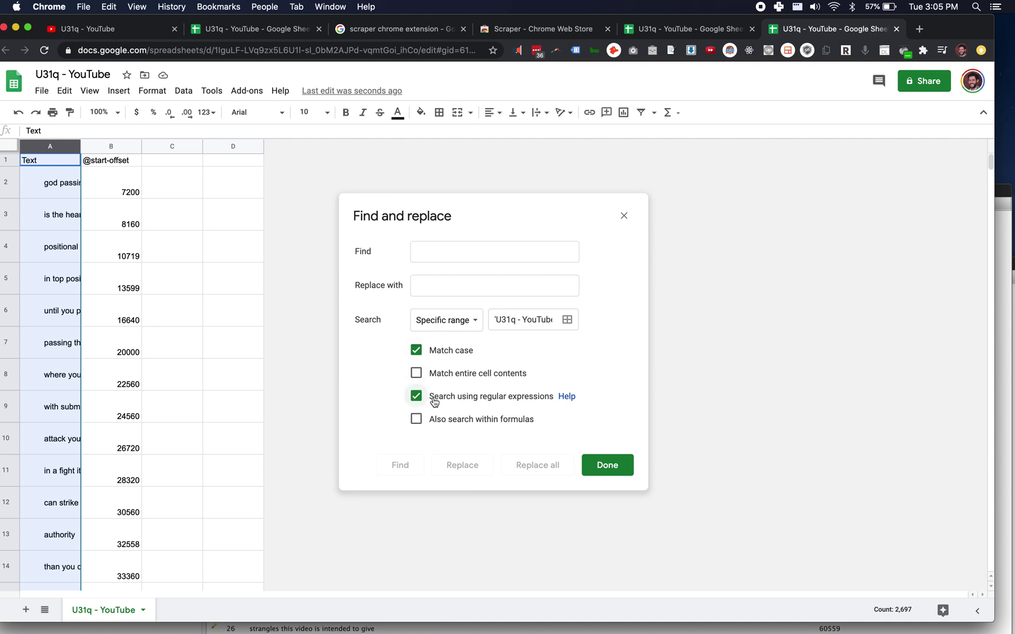
pyautogui.click(448, 255)
pyautogui.write('\\n')
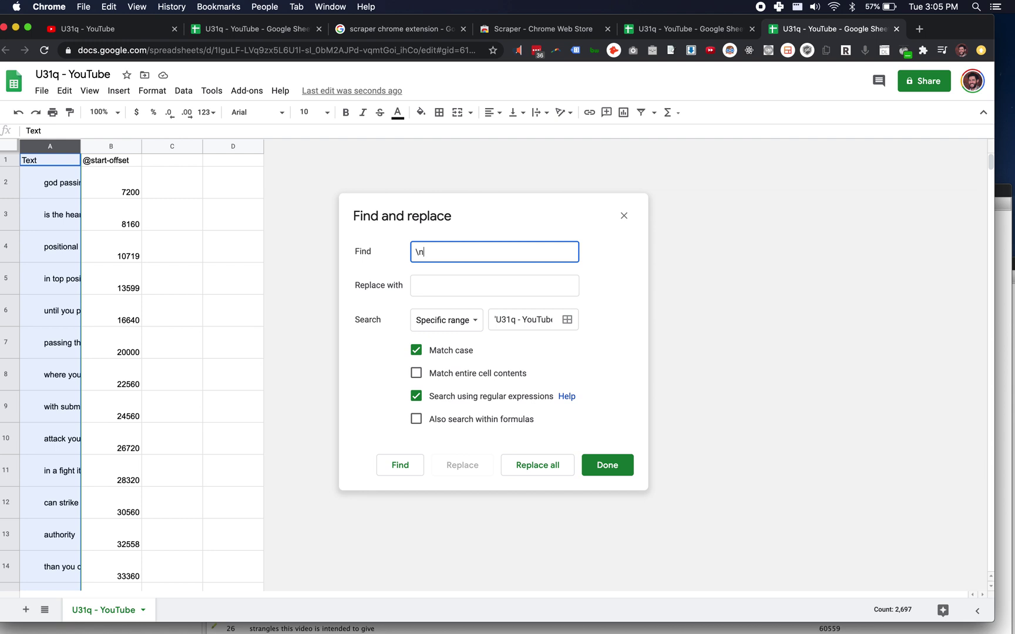
pyautogui.click(552, 467)
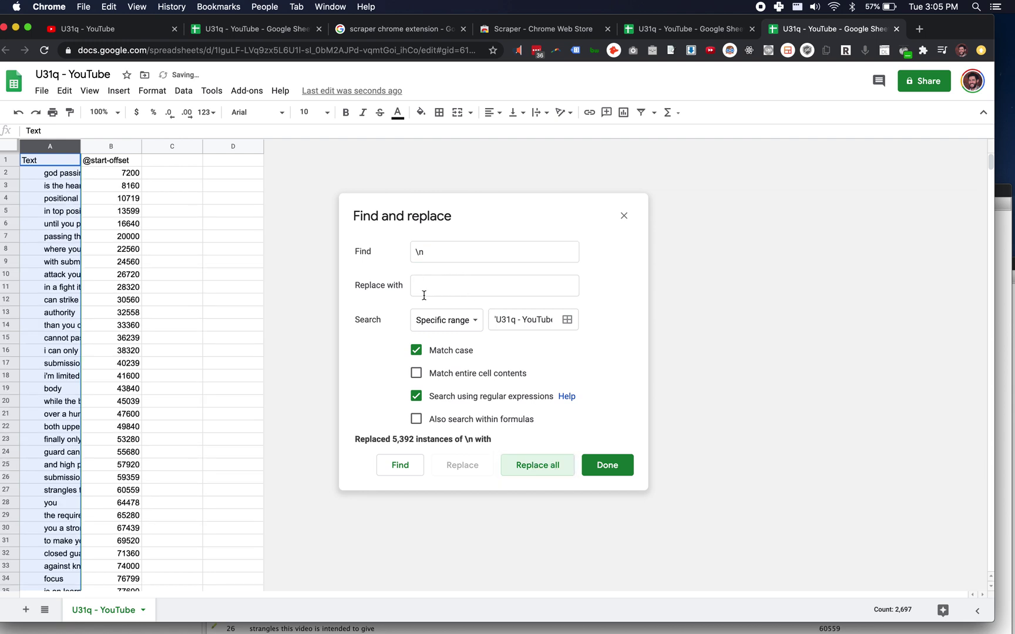
# Step: Replace the leading spaces in every Text cell with nothing and close Find and replace
pyautogui.click(50, 187)
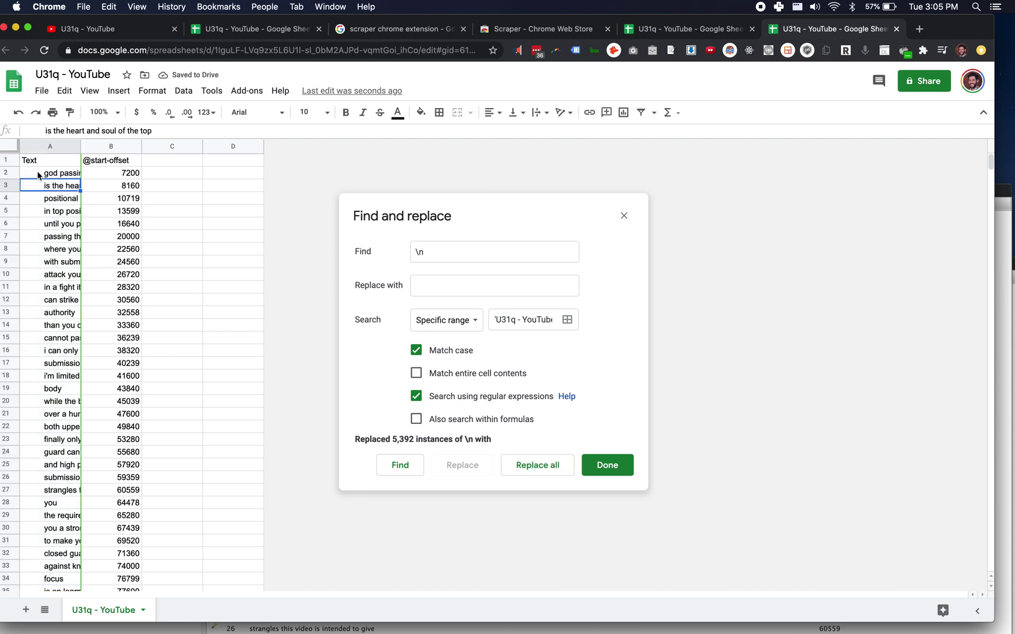
pyautogui.doubleClick(37, 171)
pyautogui.doubleClick(37, 171)
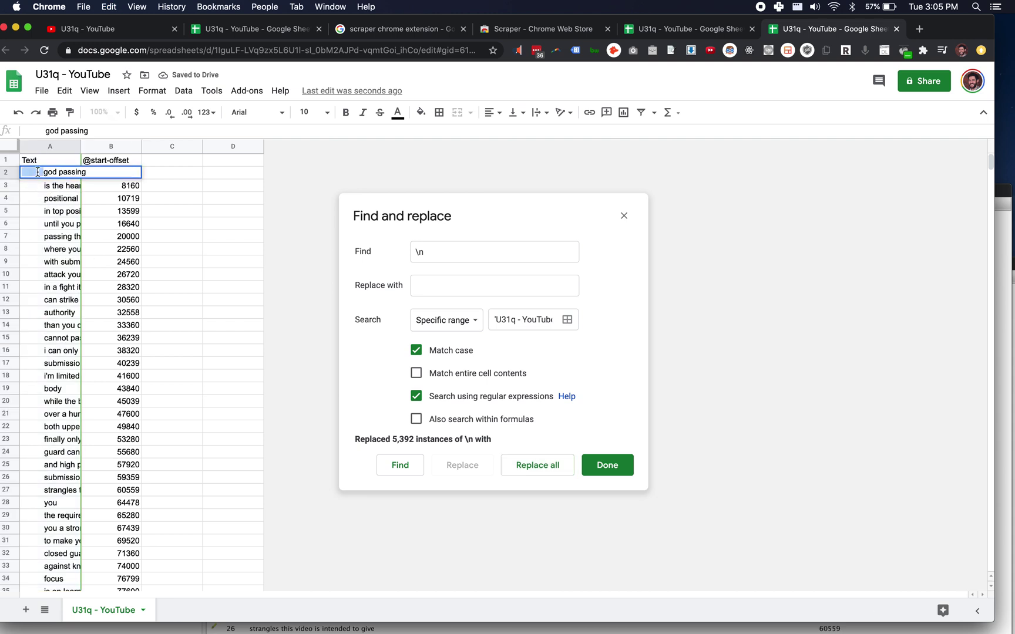
pyautogui.click(46, 189)
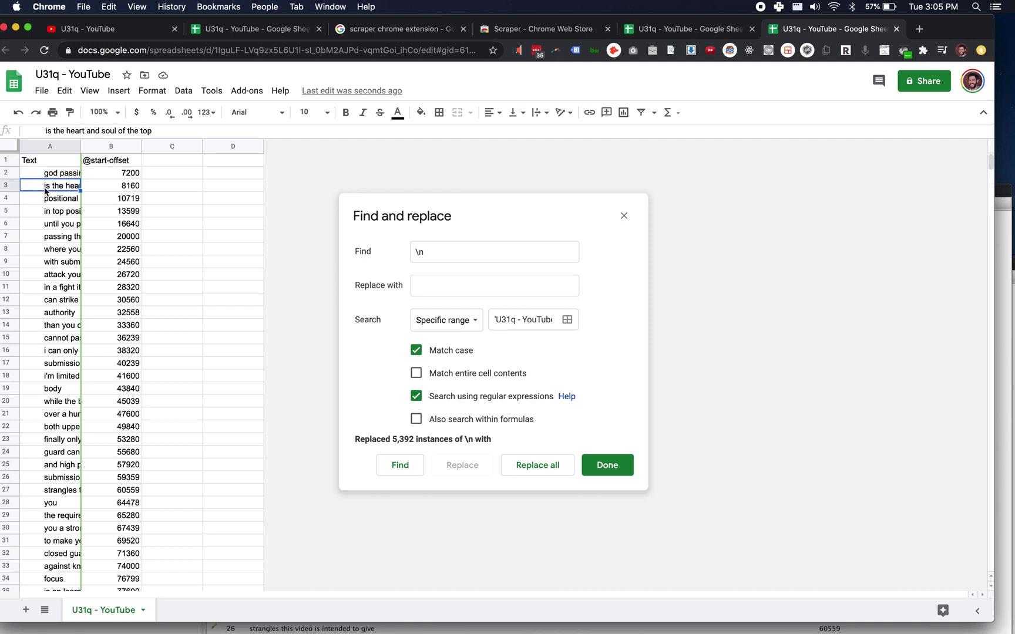
pyautogui.doubleClick(445, 252)
pyautogui.press('BackSpace')
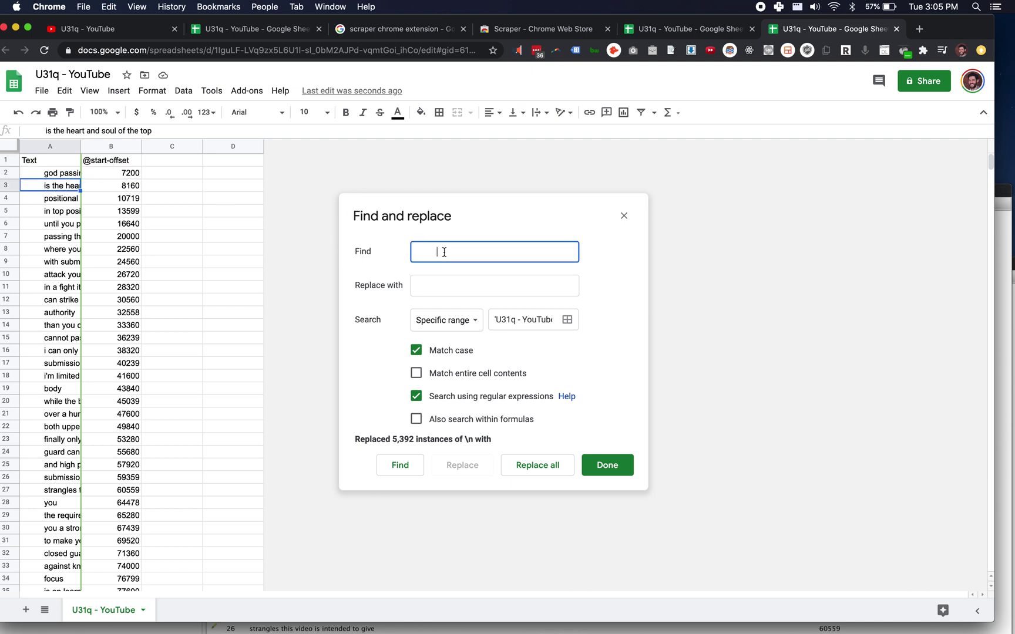
pyautogui.click(535, 464)
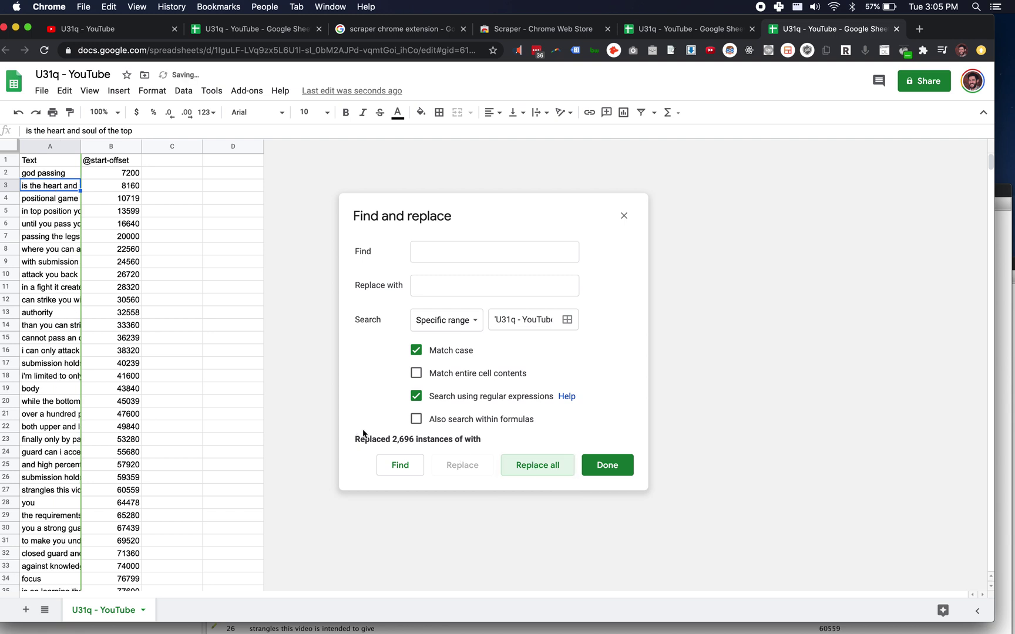
pyautogui.click(617, 467)
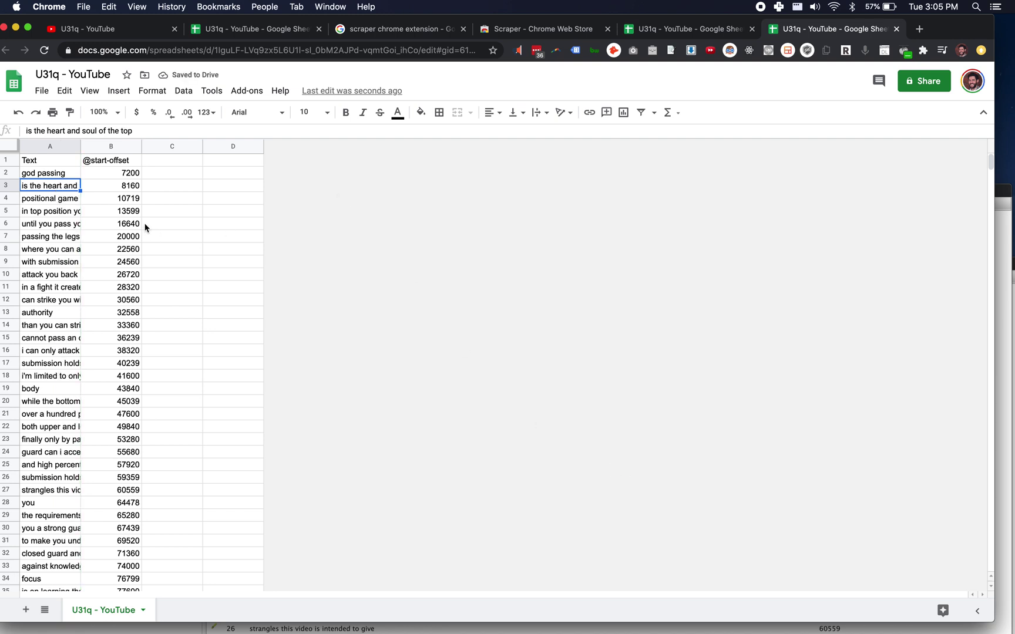
pyautogui.click(144, 225)
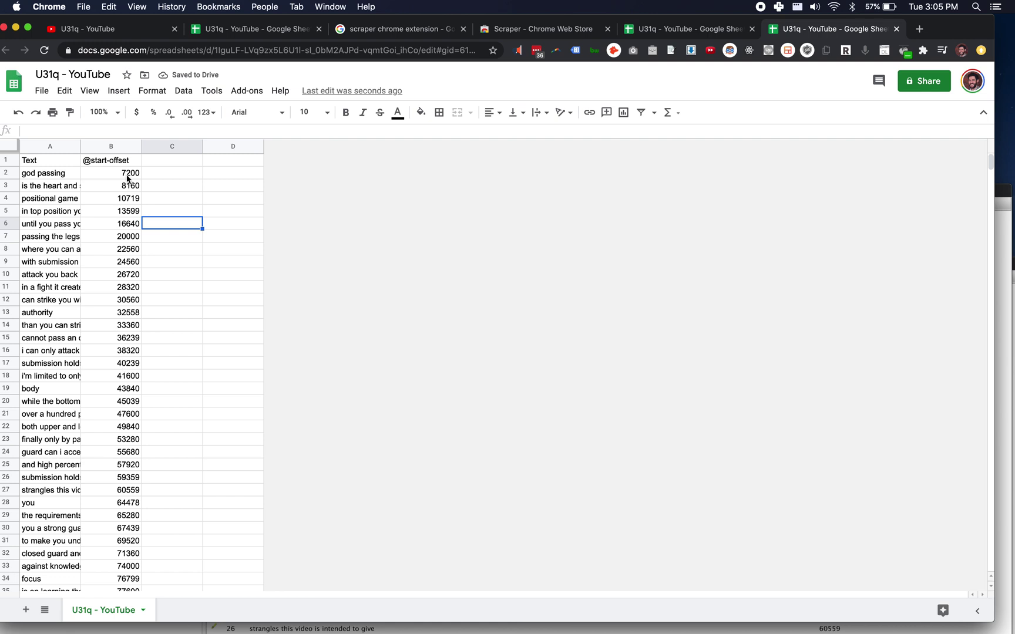
# Step: Check the first row (offset 7200 in B2, text in A2), then return to the YouTube video tab
pyautogui.click(123, 176)
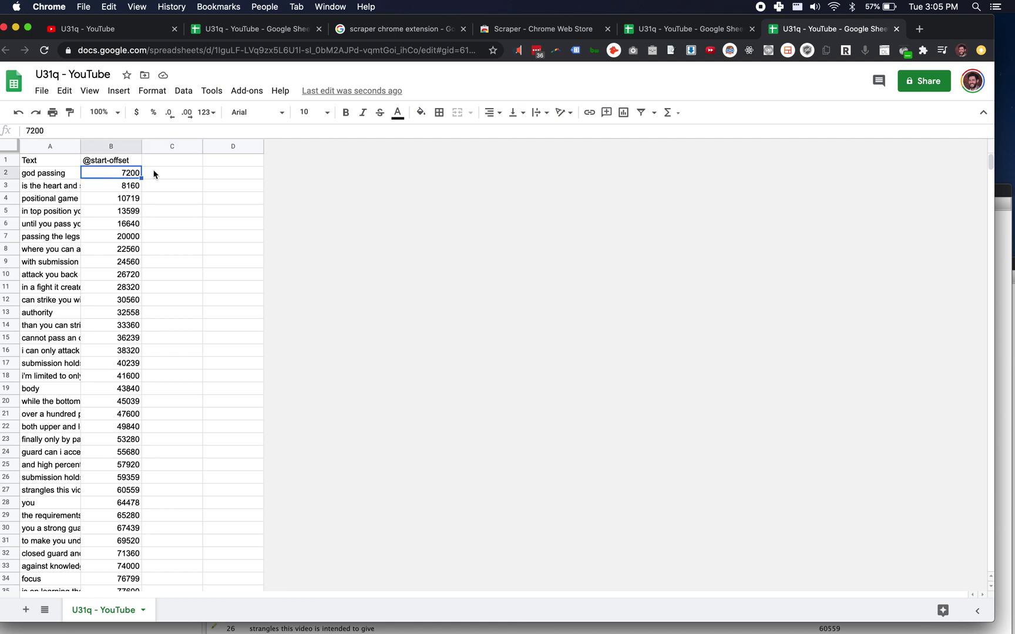
pyautogui.click(55, 174)
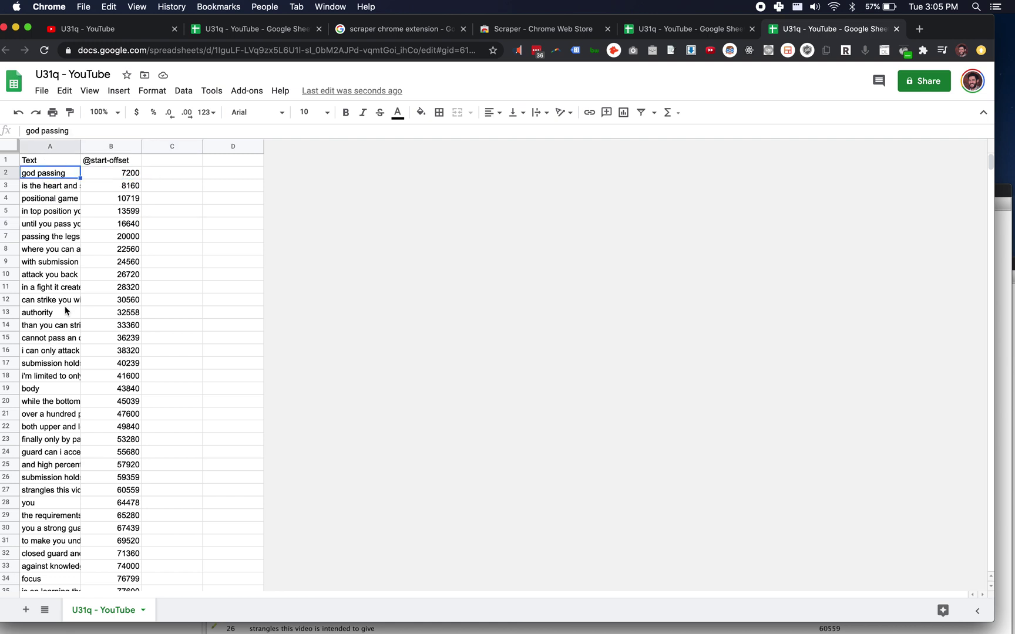
pyautogui.click(175, 175)
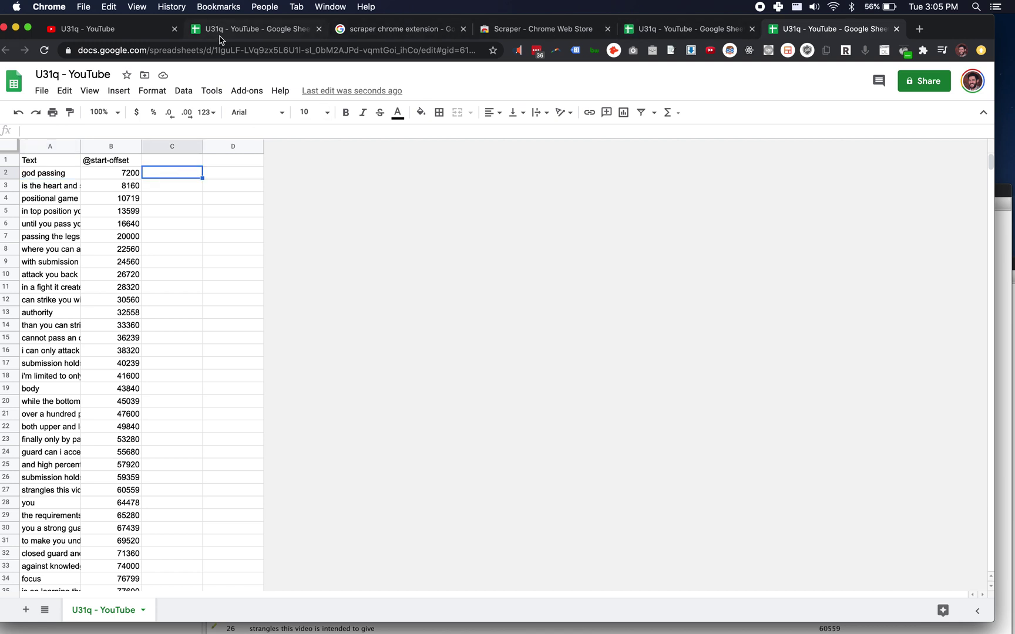
pyautogui.click(134, 35)
pyautogui.scroll(5, 399, 177)
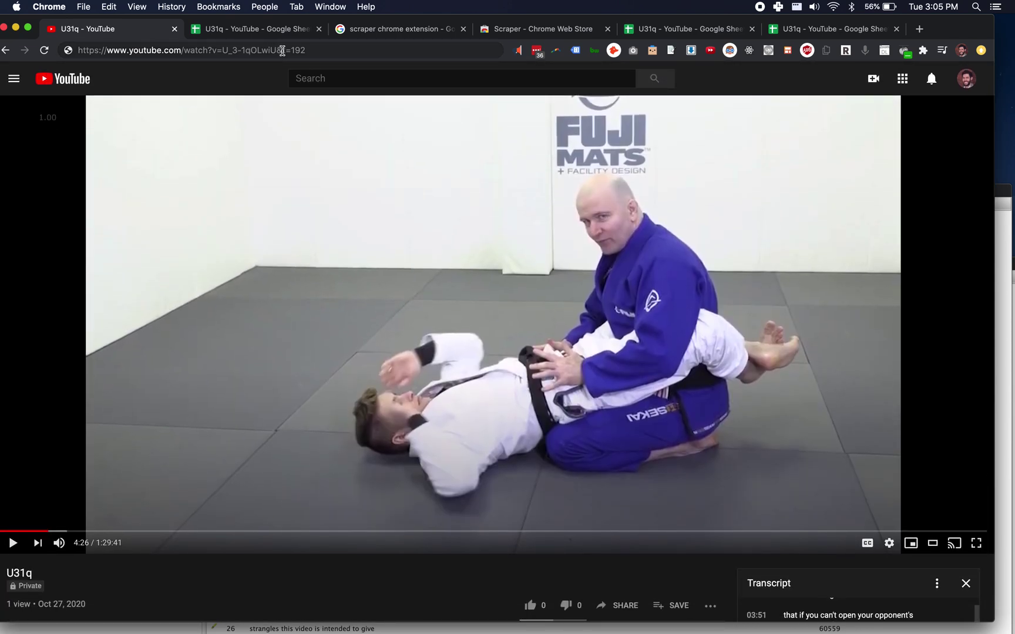
# Step: Copy the video's timestamped address (t=192) and return to the scraped transcript spreadsheet tab
pyautogui.moveTo(309, 51); pyautogui.dragTo(65, 51)
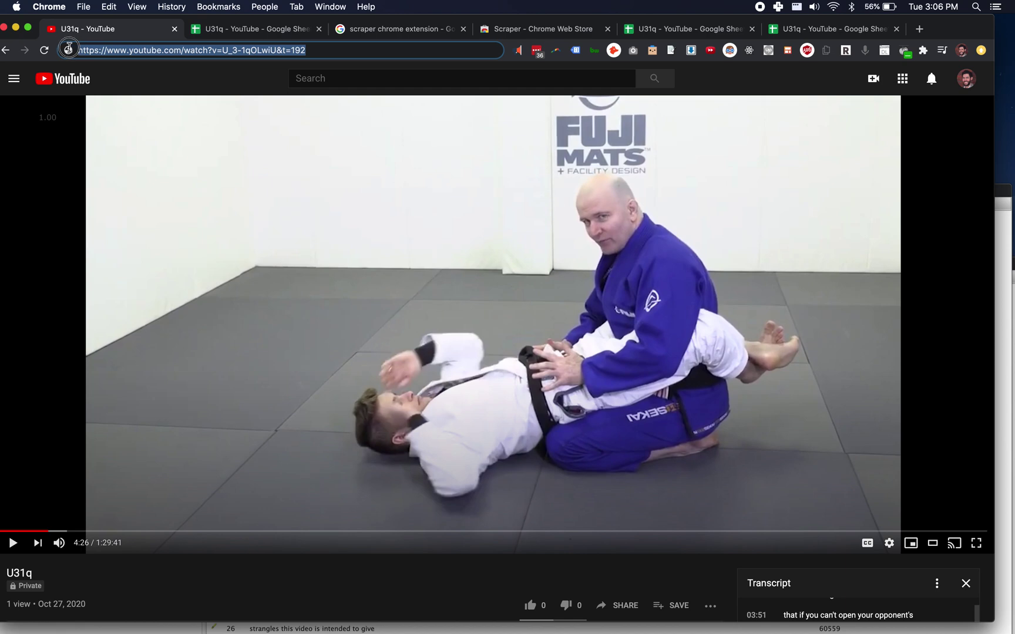
pyautogui.press('super+c')
pyautogui.click(270, 31)
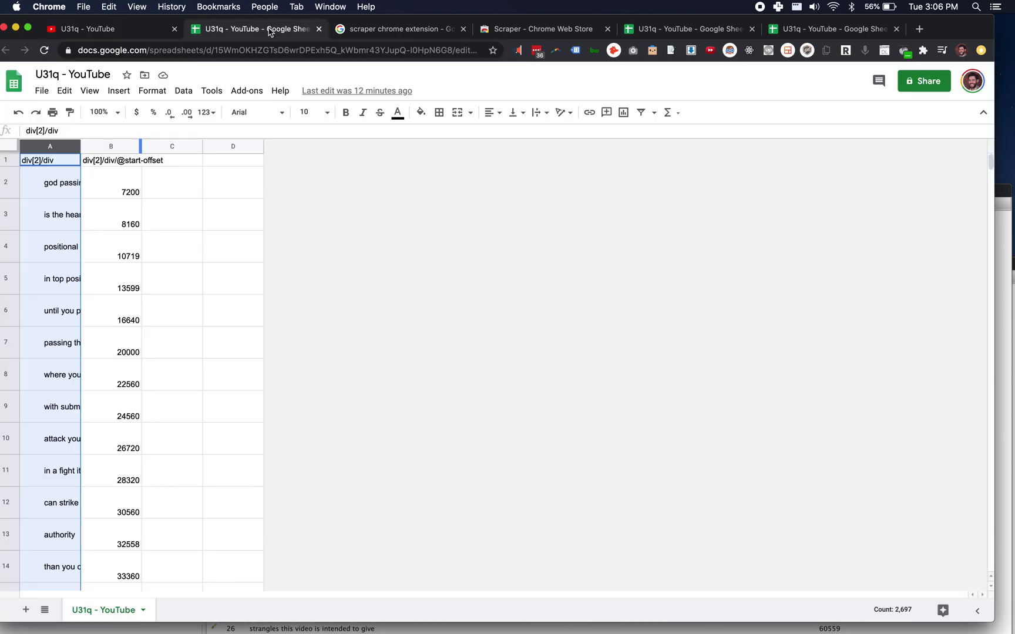
# Step: Start a formula in D2 by pasting the copied video address after an equals sign
pyautogui.click(186, 181)
pyautogui.doubleClick(186, 181)
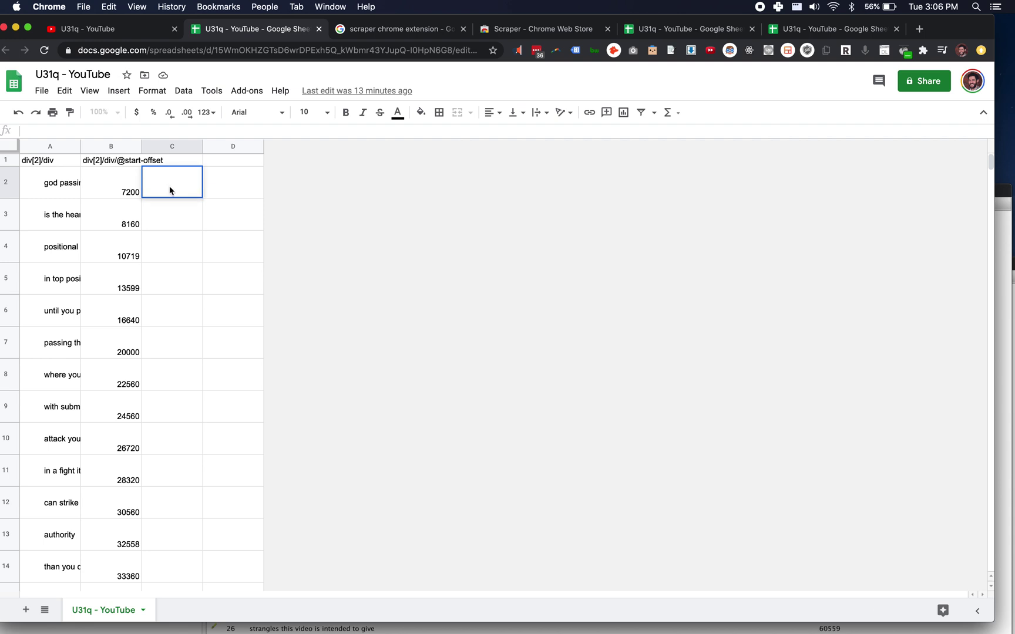
pyautogui.click(224, 186)
pyautogui.doubleClick(225, 185)
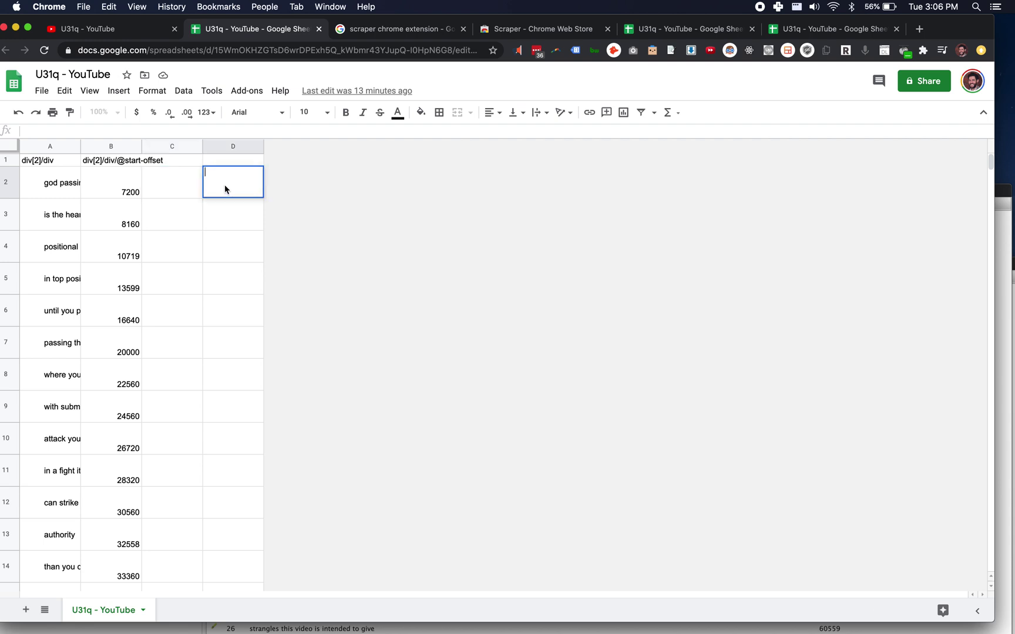
pyautogui.write('=')
pyautogui.press('super+v')
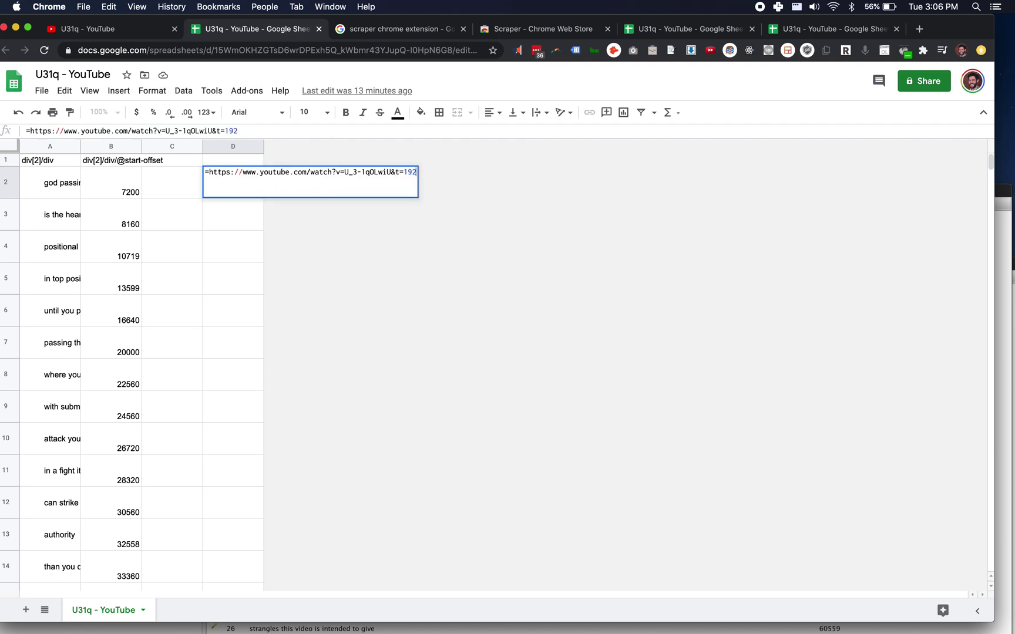
# Step: Make D2 join the quoted watch address and "&t=" with C2 instead of 192, then start C2's formula
pyautogui.click(209, 172)
pyautogui.write('"')
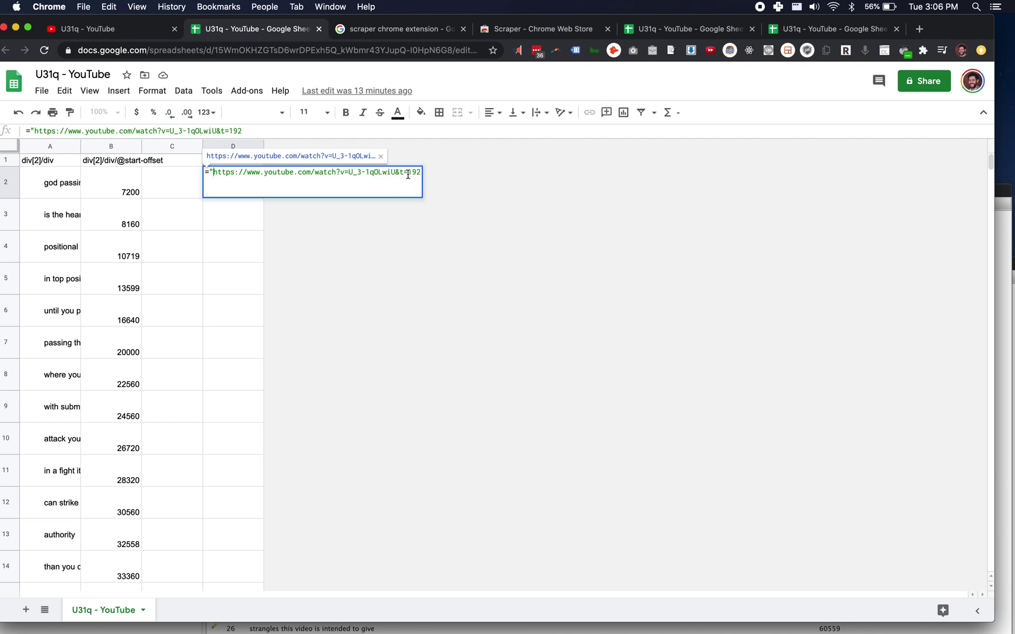
pyautogui.click(409, 172)
pyautogui.write('"')
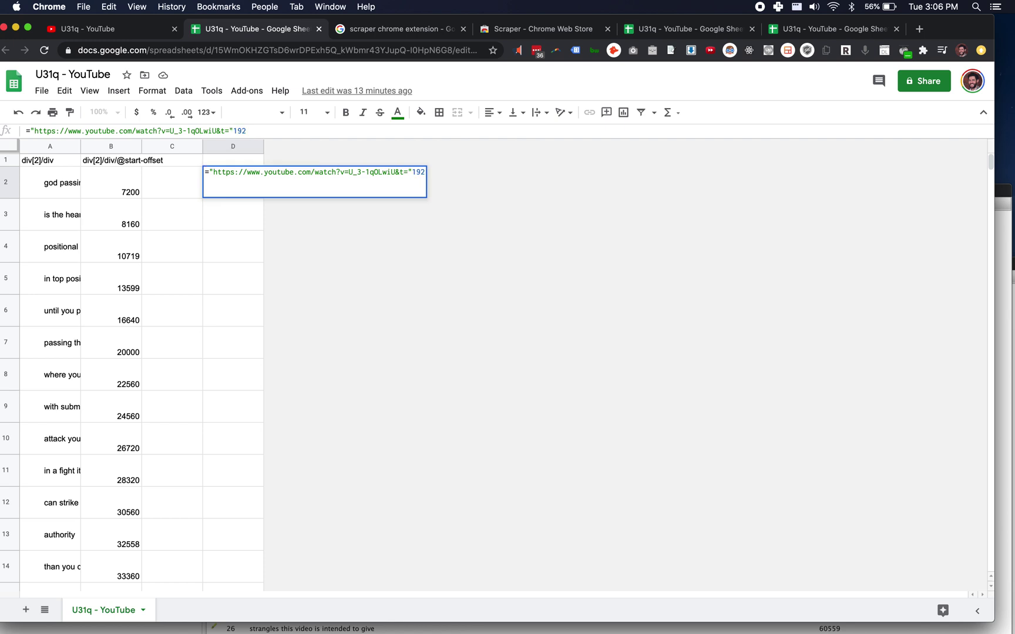
pyautogui.write('&')
pyautogui.hotkey('shift', 'Right')
pyautogui.hotkey('shift', 'Right')
pyautogui.hotkey('shift', 'Right')
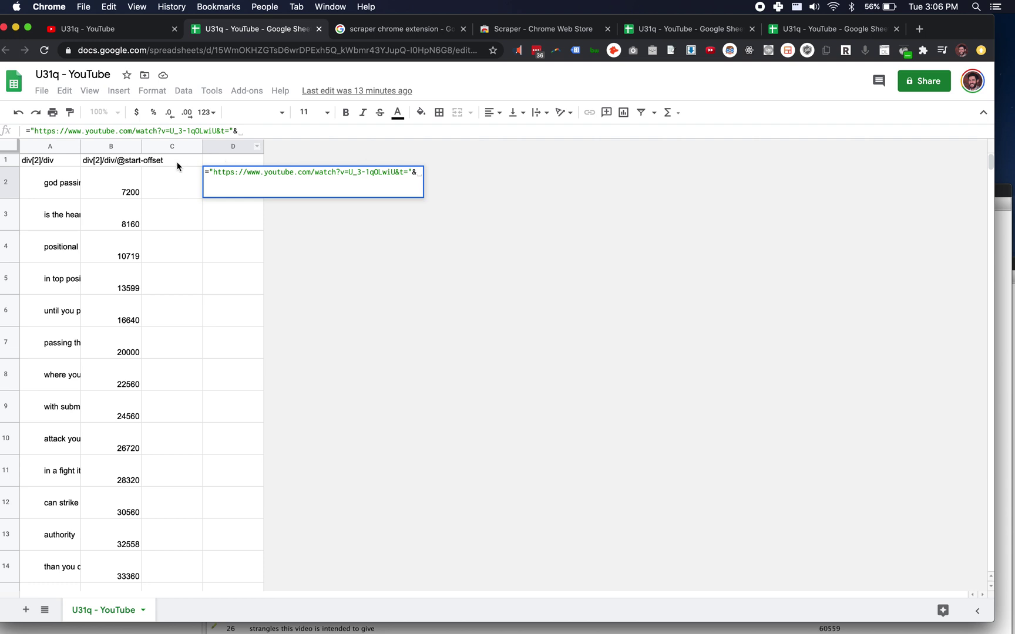
pyautogui.click(174, 183)
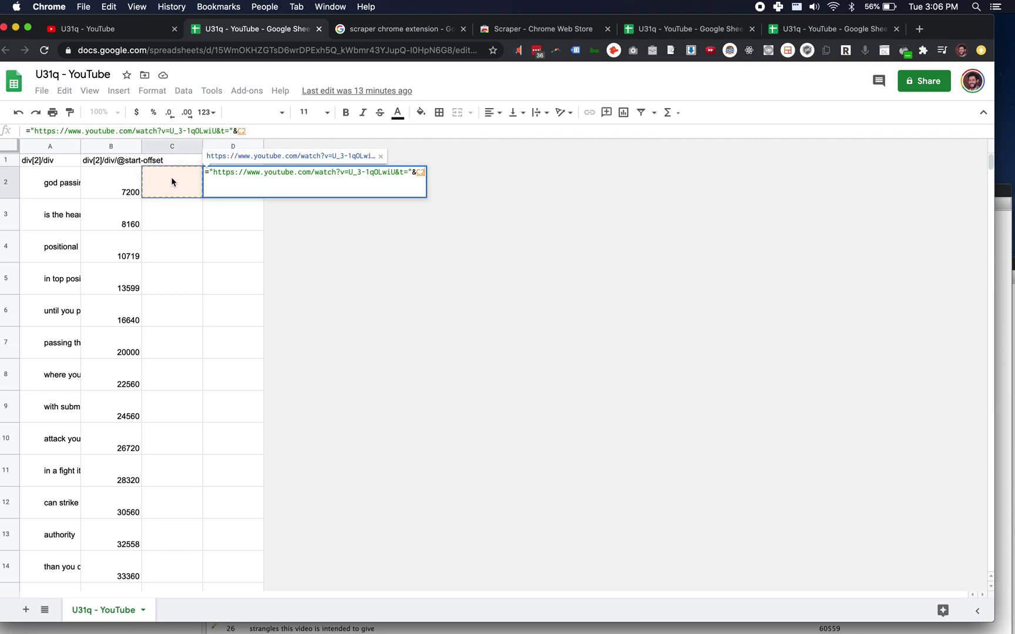
pyautogui.press('Return')
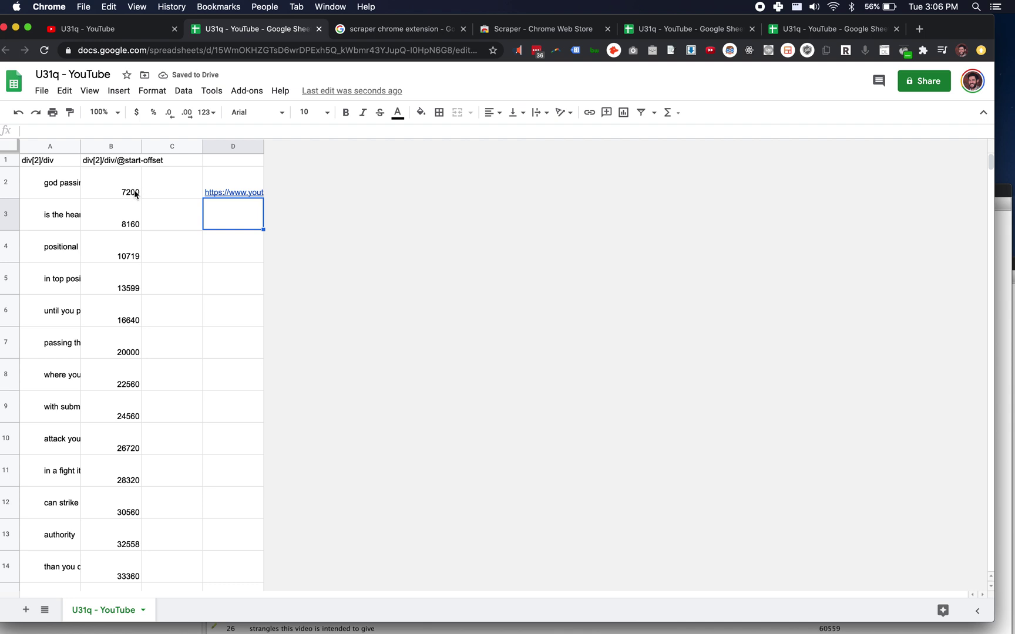
pyautogui.click(179, 188)
pyautogui.write('=')
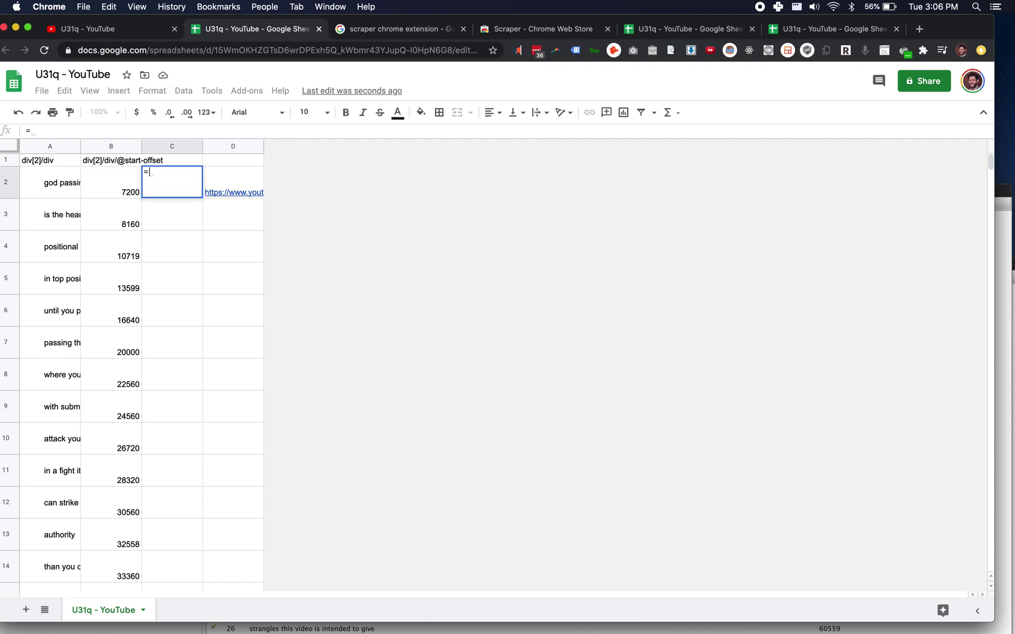
# Step: Enter =INT(B2/1000) in C2 to convert the millisecond offset to whole seconds
pyautogui.click(119, 200)
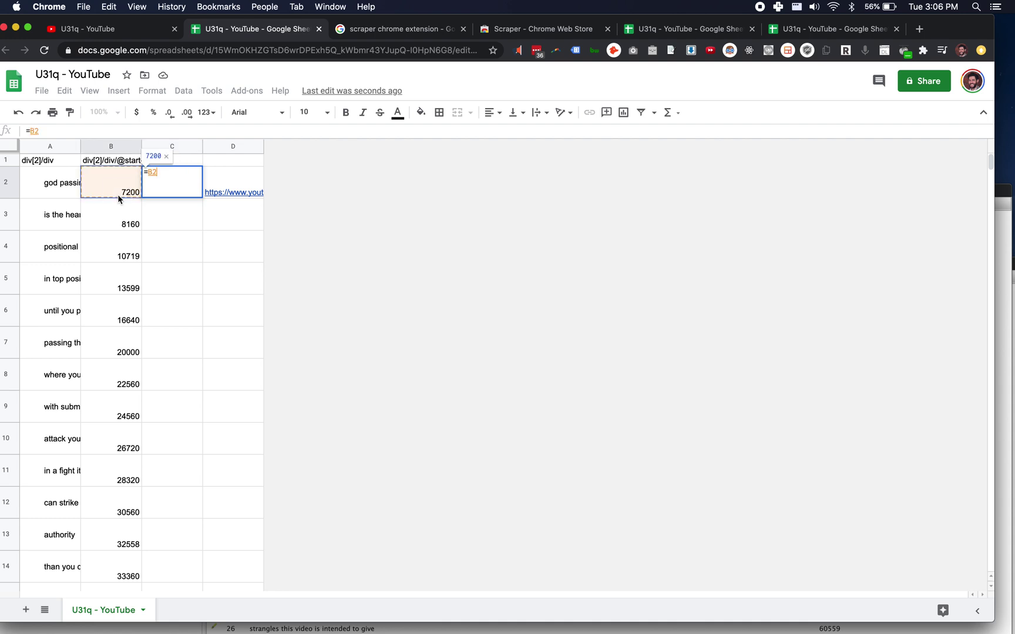
pyautogui.write('/1000')
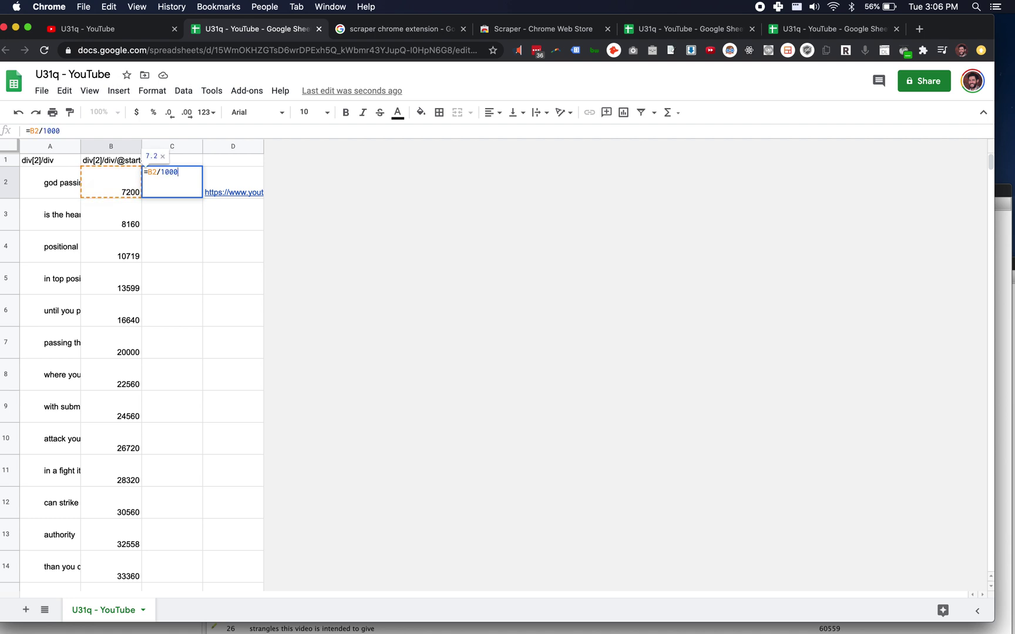
pyautogui.press('Return')
pyautogui.doubleClick(164, 184)
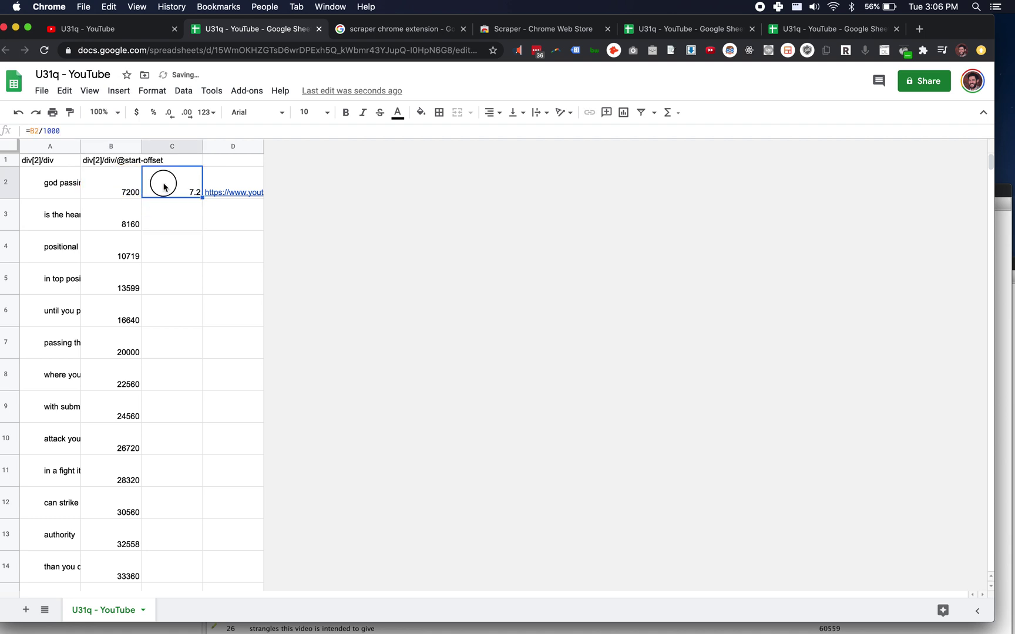
pyautogui.click(146, 172)
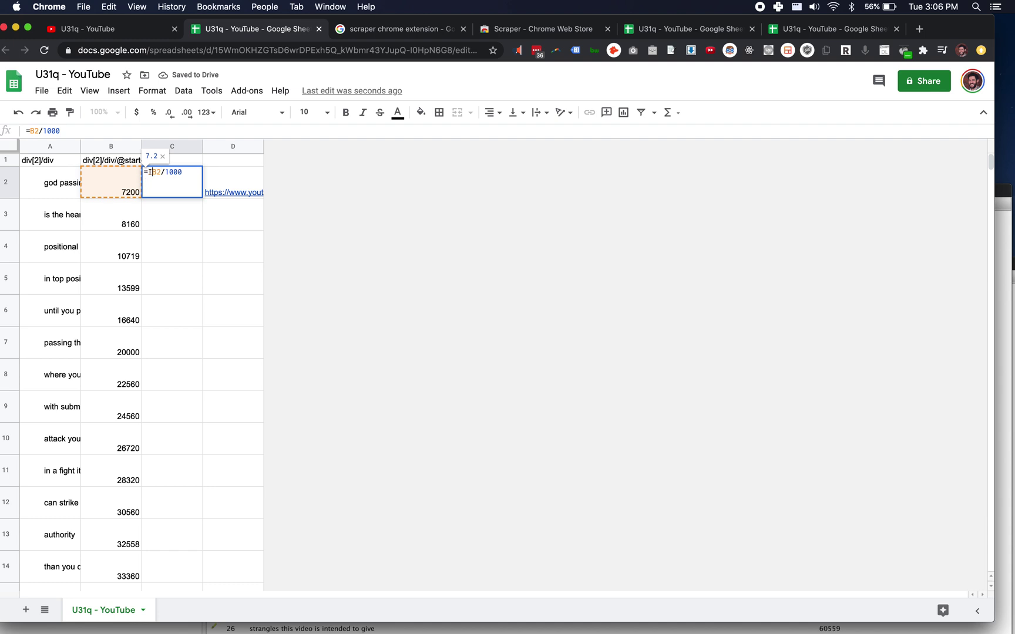
pyautogui.write('INT(')
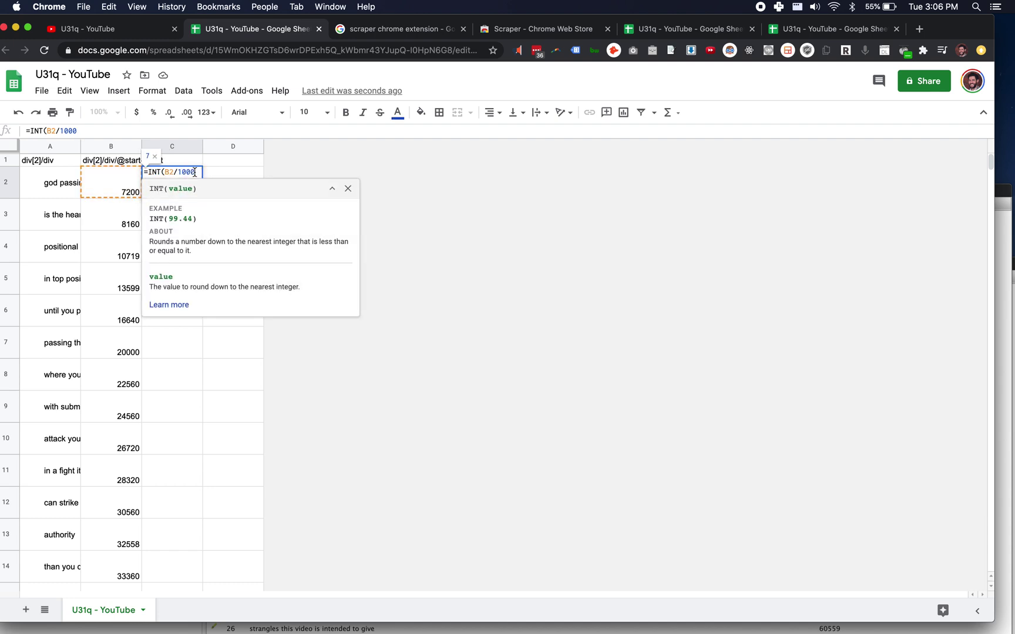
pyautogui.write(')')
pyautogui.press('Return')
# Step: Copy the C2 seconds formula down the rest of column C
pyautogui.click(197, 182)
pyautogui.press('cmd+c')
pyautogui.click(190, 225)
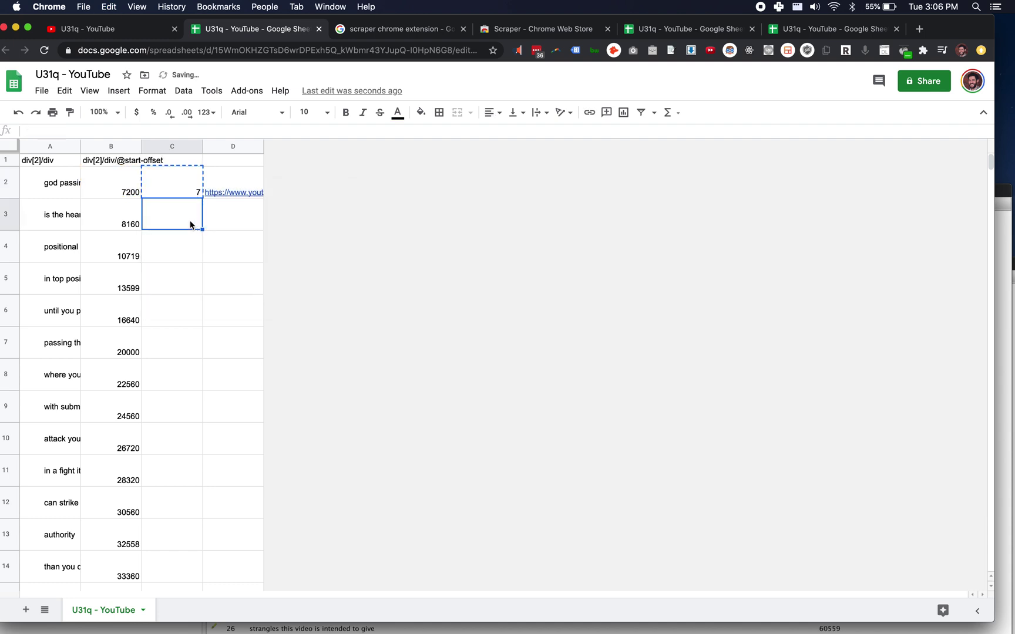
pyautogui.press('super+shift+Down')
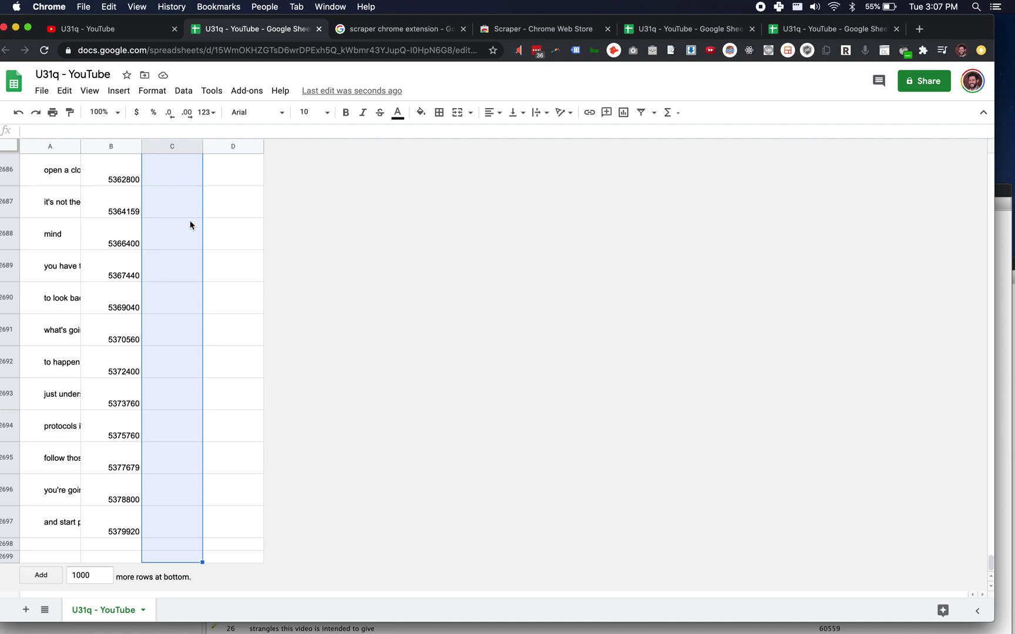
pyautogui.press('super+v')
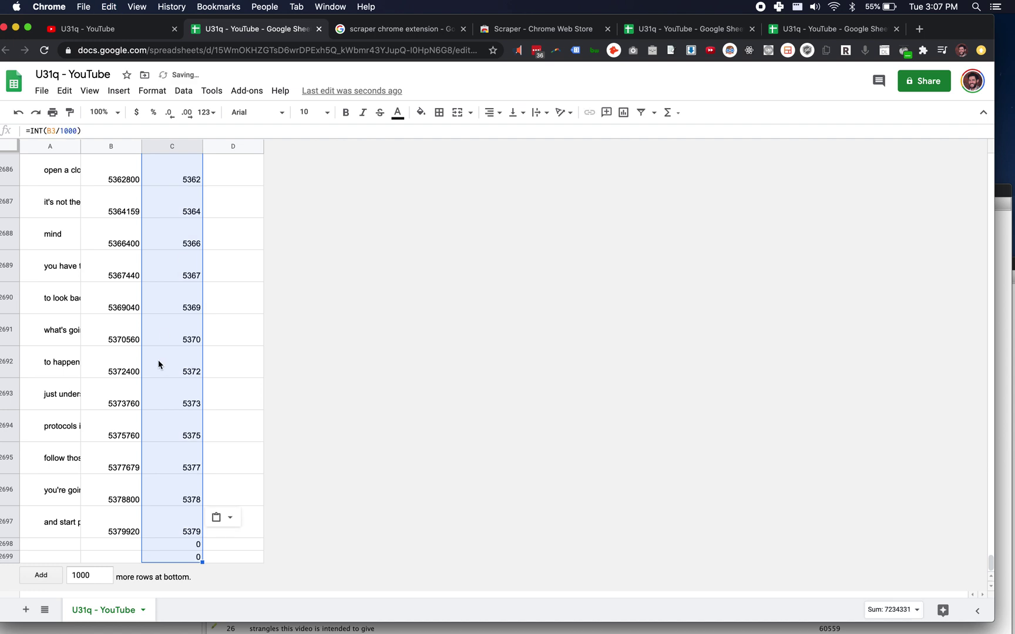
# Step: Clear the stray zeros below the data and select column D from row 2697 up
pyautogui.click(177, 543)
pyautogui.press('BackSpace')
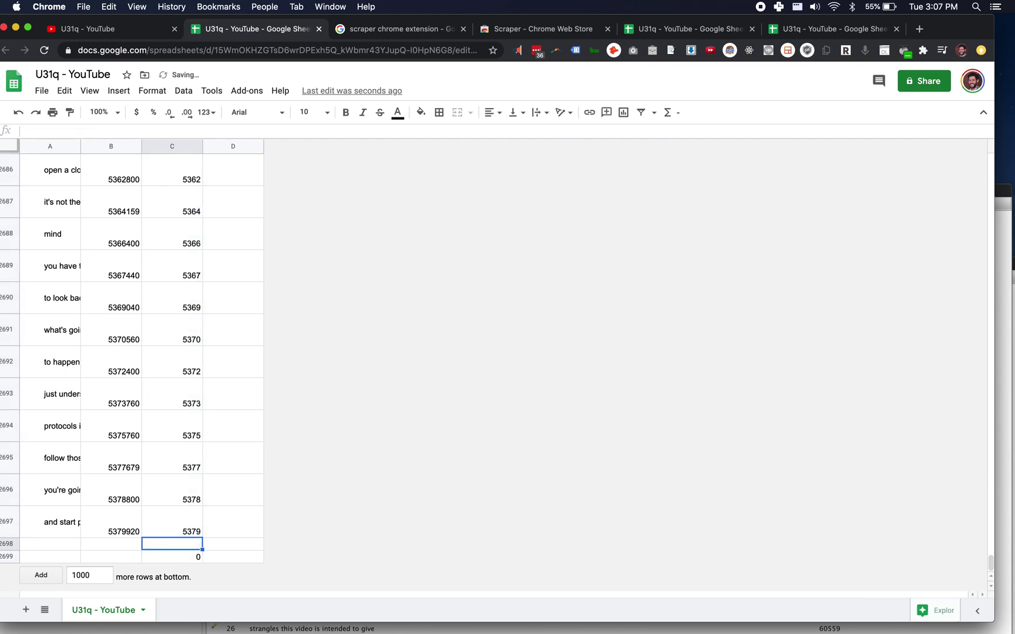
pyautogui.press('Down')
pyautogui.press('BackSpace')
pyautogui.click(249, 531)
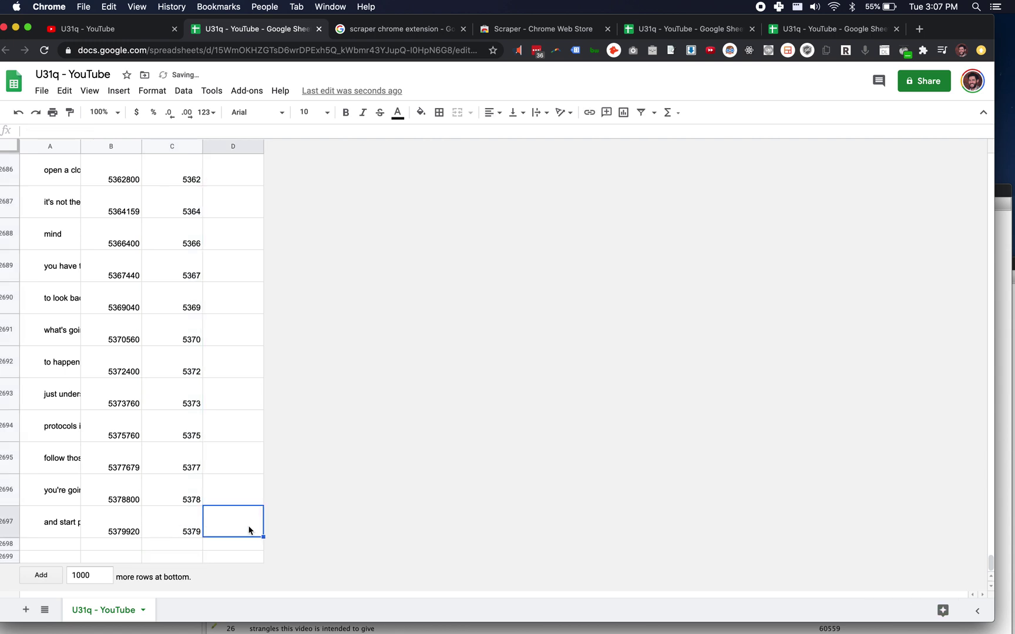
pyautogui.press('super+shift+Up')
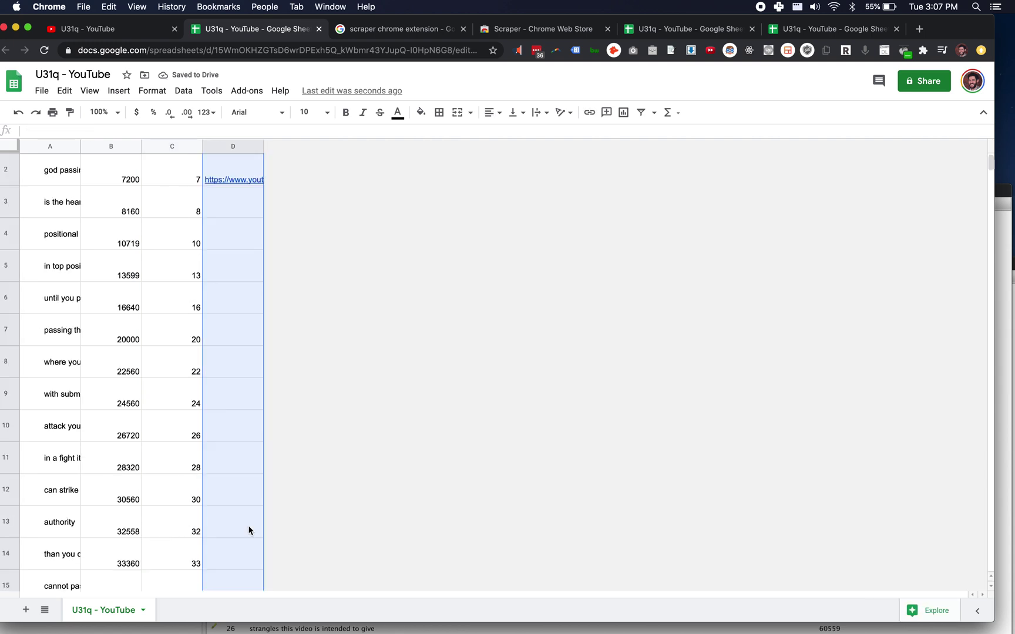
# Step: Fill the D2 link formula down column D to the last row, then select empty rows 2698–2699
pyautogui.click(245, 171)
pyautogui.scroll(1, 244, 166)
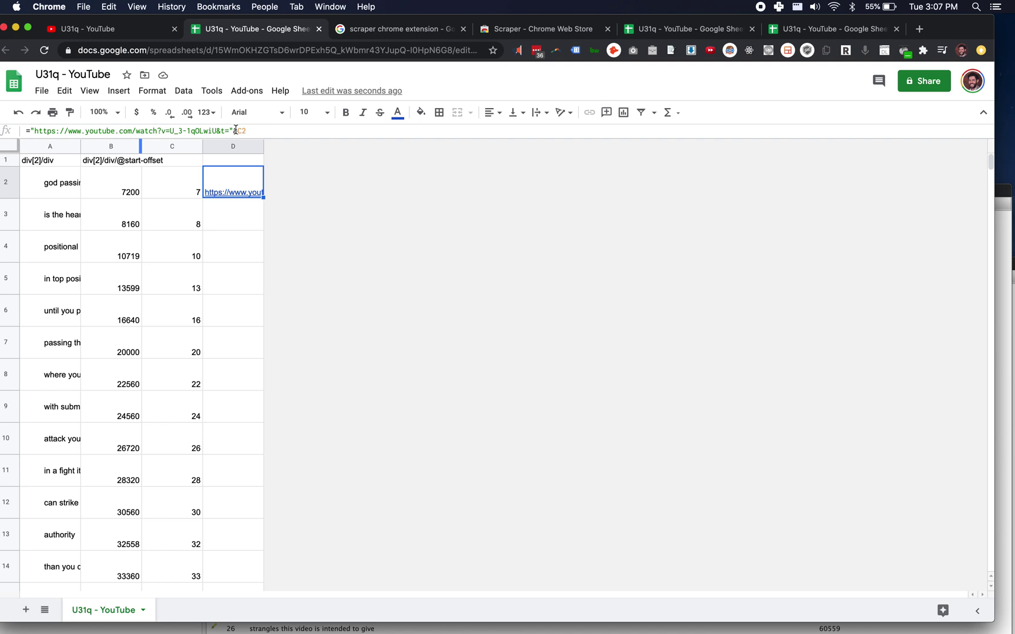
pyautogui.click(240, 229)
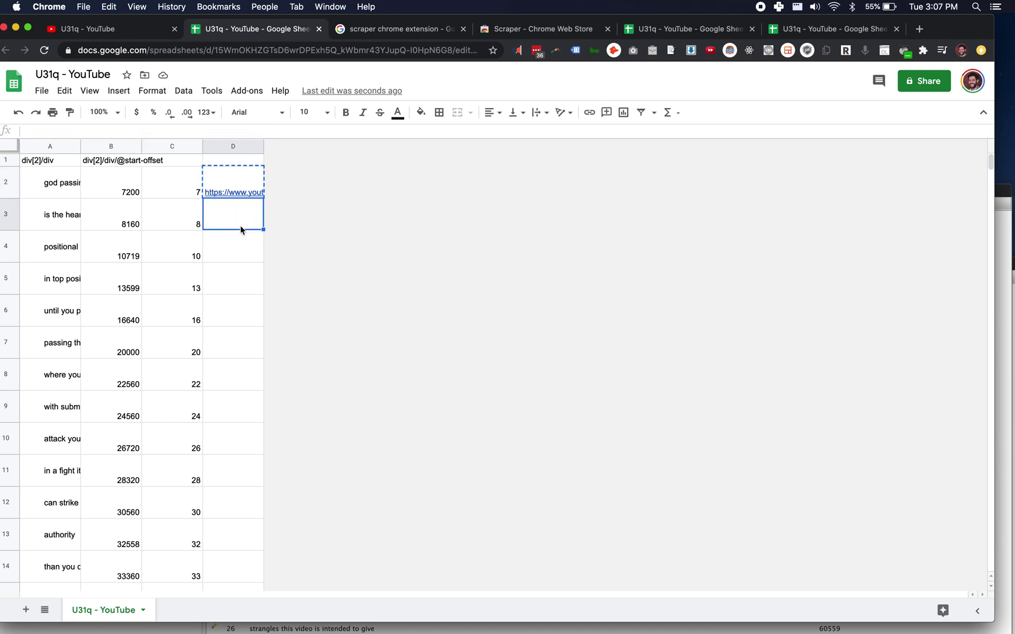
pyautogui.press('super+shift+Down')
pyautogui.press('super+v')
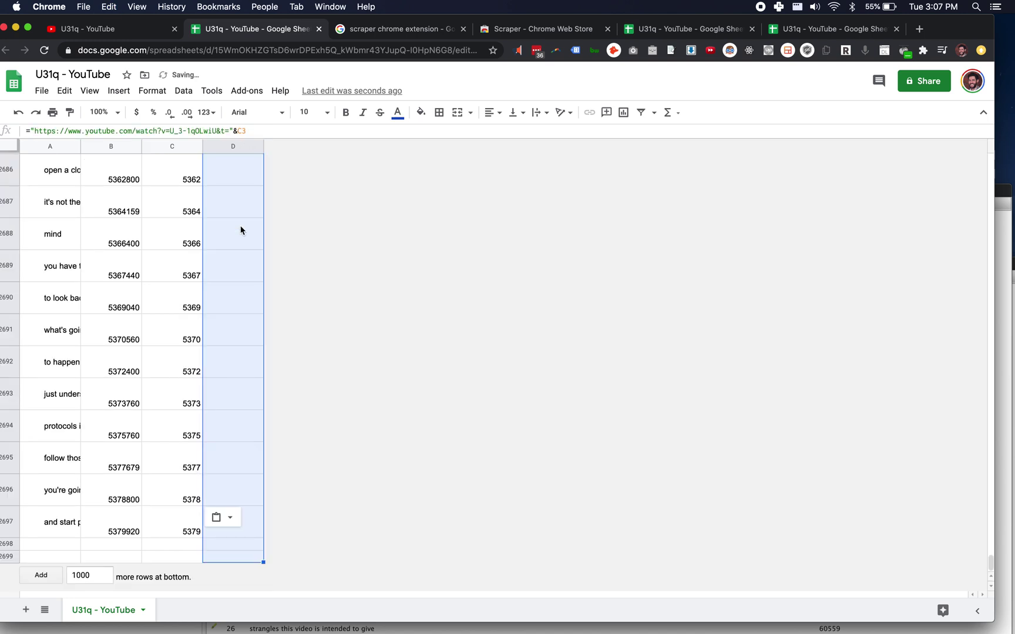
pyautogui.click(7, 544)
pyautogui.keyDown('shift'); pyautogui.click(8, 557); pyautogui.keyUp('shift')
# Step: Delete the empty rows 2698–2699 and go back to cell A2 at the top
pyautogui.rightClick(8, 557)
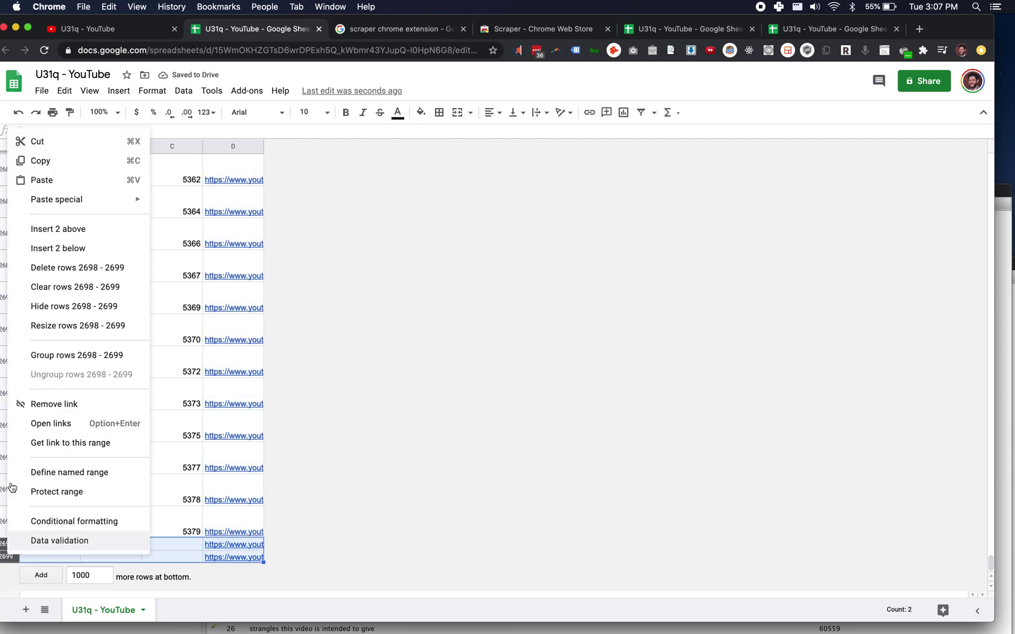
pyautogui.click(93, 269)
pyautogui.scroll(10, 156, 253)
pyautogui.scroll(10, 156, 254)
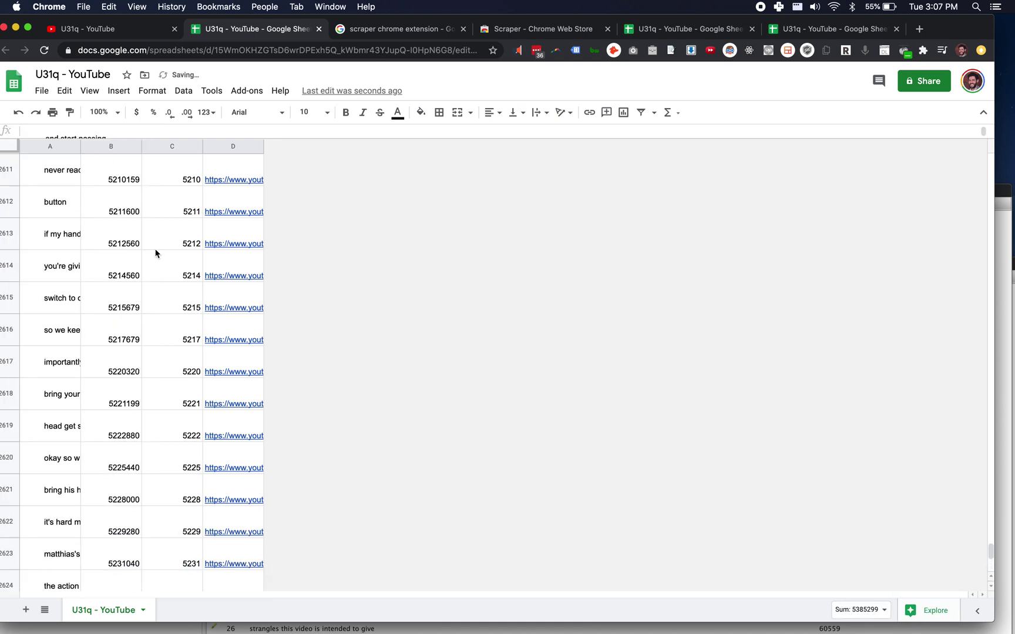
pyautogui.click(42, 202)
pyautogui.click(52, 172)
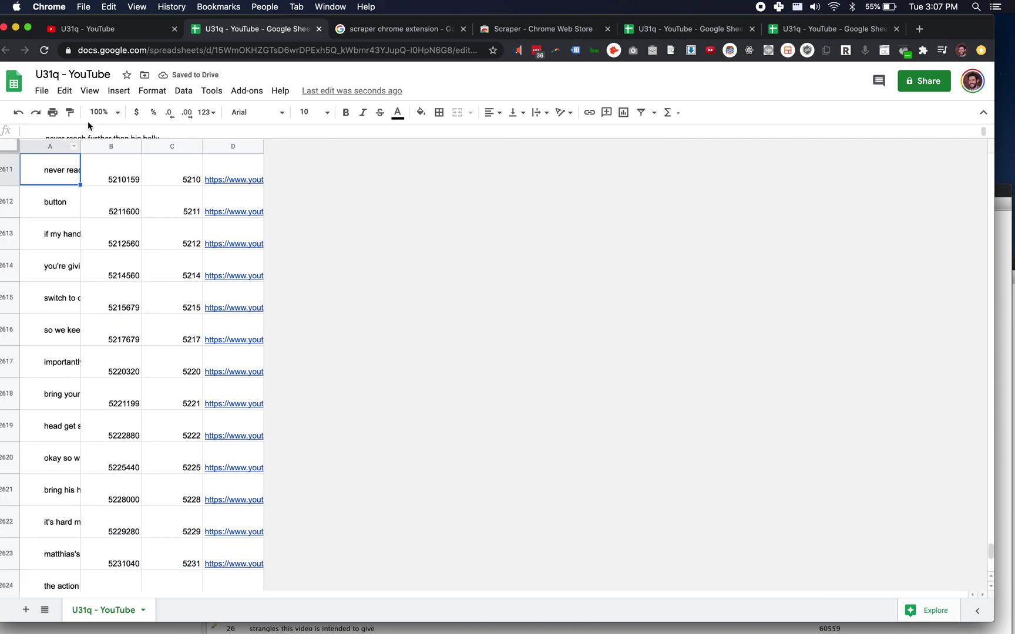
pyautogui.scroll(15, 30, 197)
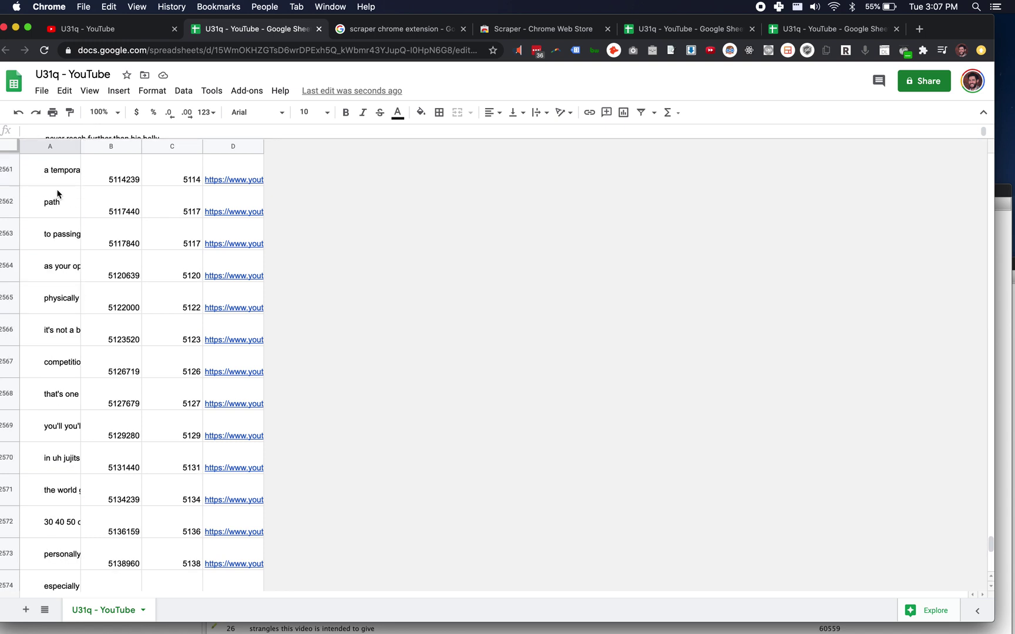
pyautogui.scroll(17, 57, 193)
pyautogui.click(57, 194)
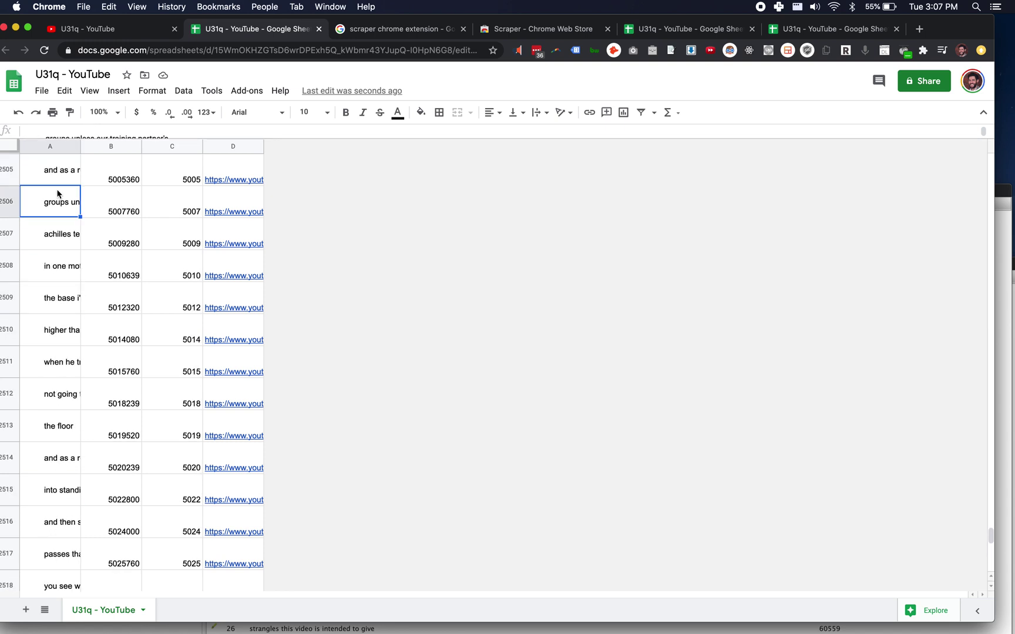
pyautogui.press('super+shift+Up')
pyautogui.click(57, 186)
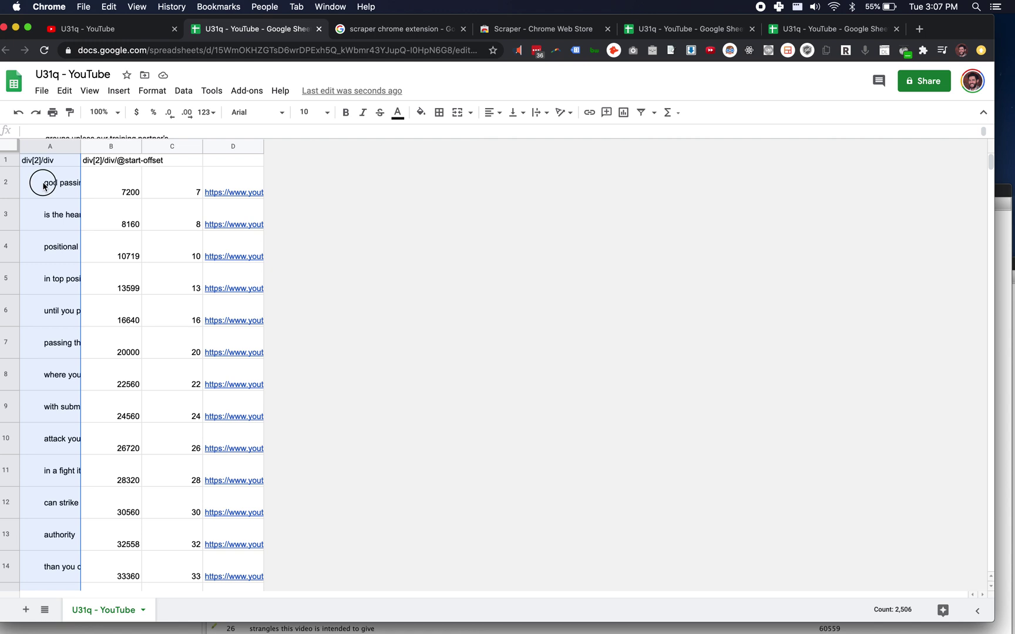
# Step: Strip all \n line breaks from column A with a regex Find and replace (5,392 removed)
pyautogui.click(48, 142)
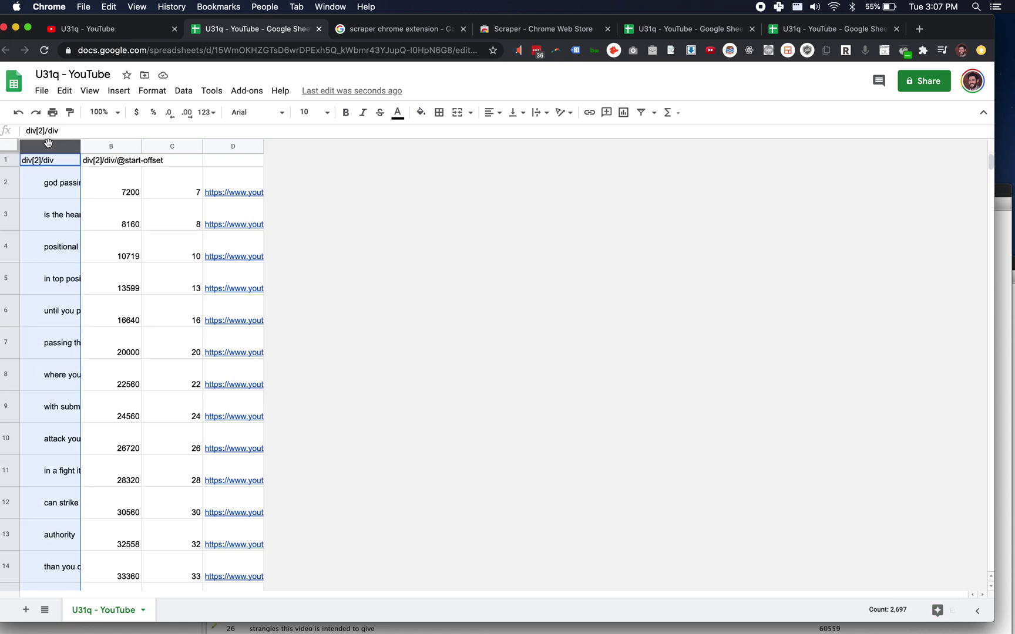
pyautogui.click(70, 94)
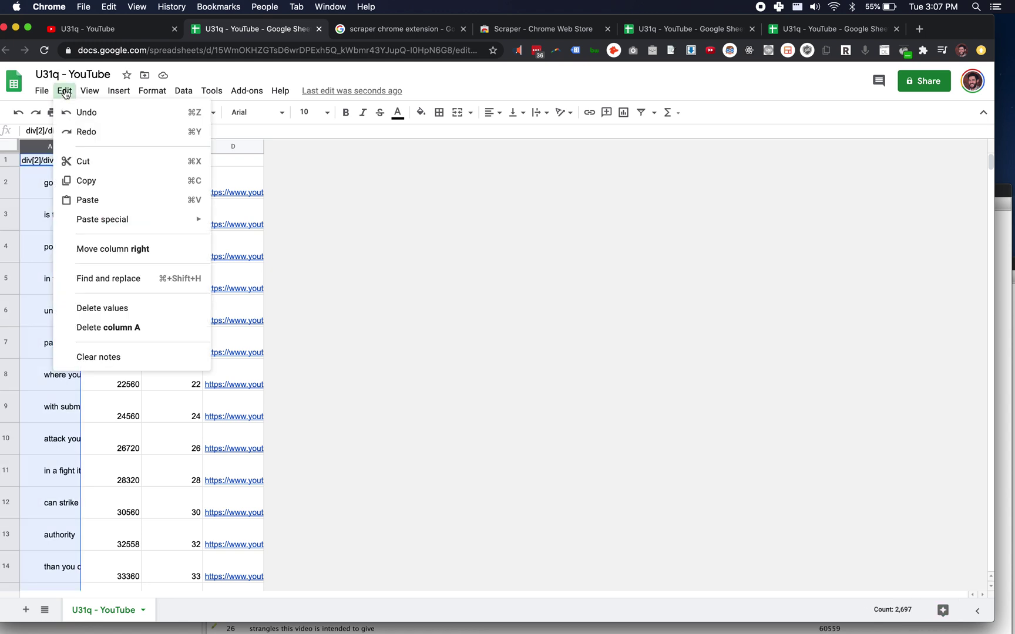
pyautogui.click(111, 278)
pyautogui.write('\\n')
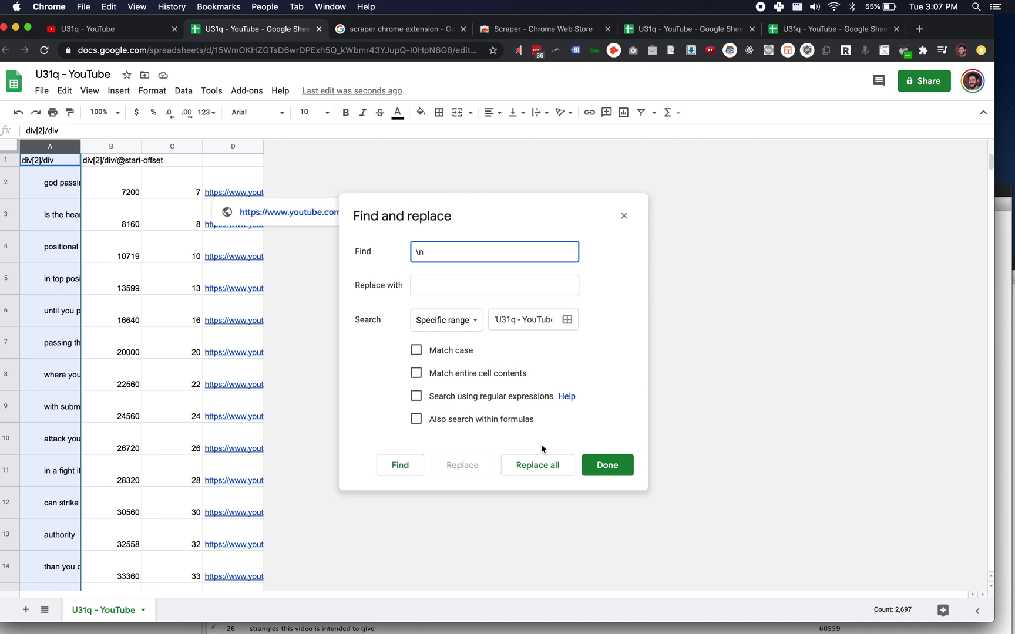
pyautogui.click(478, 394)
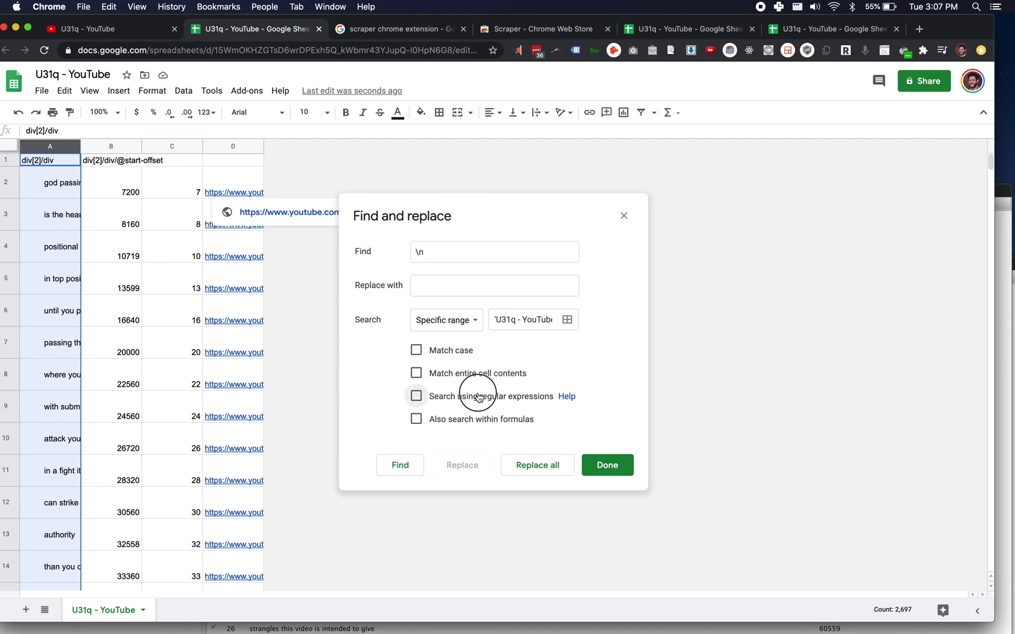
pyautogui.click(532, 465)
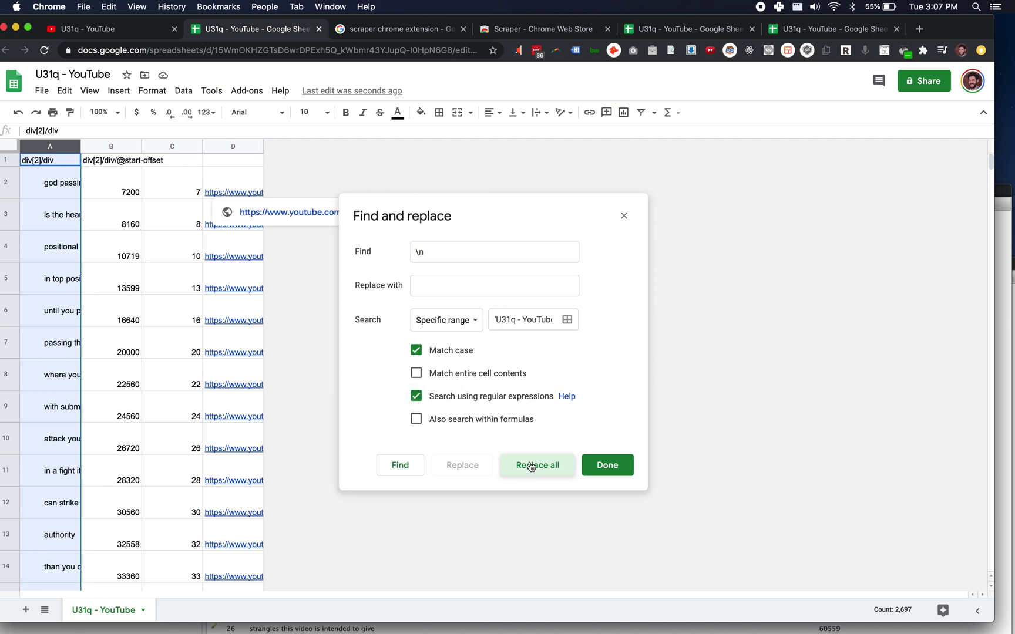
pyautogui.click(608, 467)
pyautogui.doubleClick(57, 299)
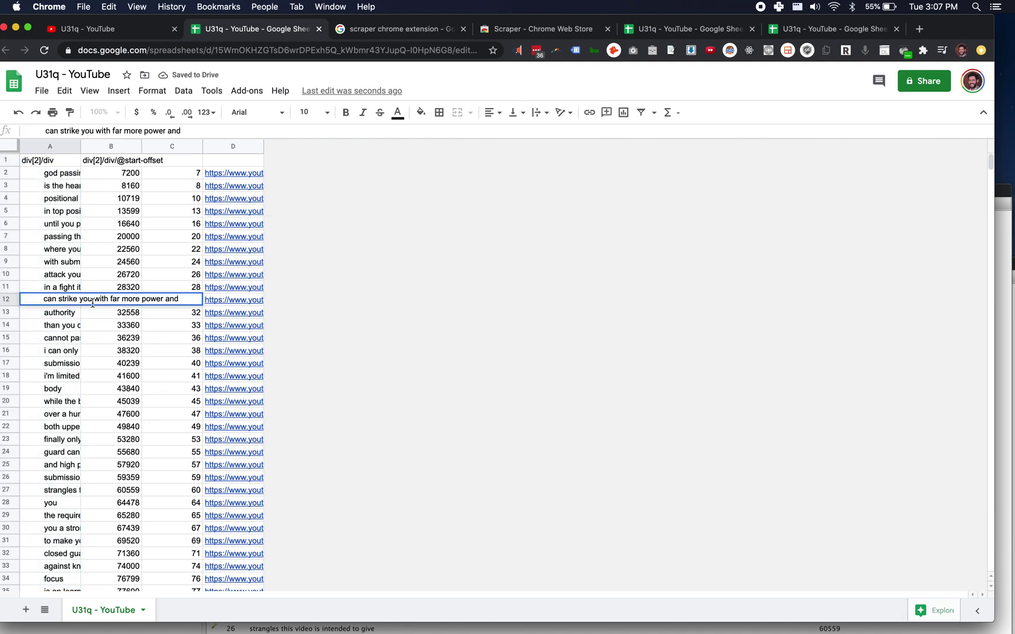
pyautogui.click(134, 317)
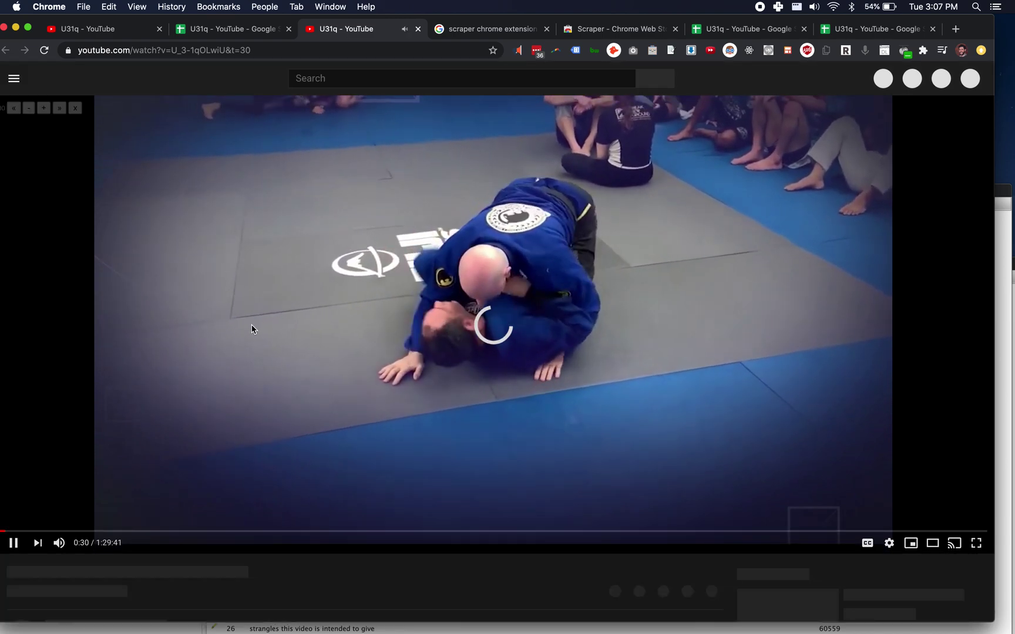
pyautogui.click(419, 29)
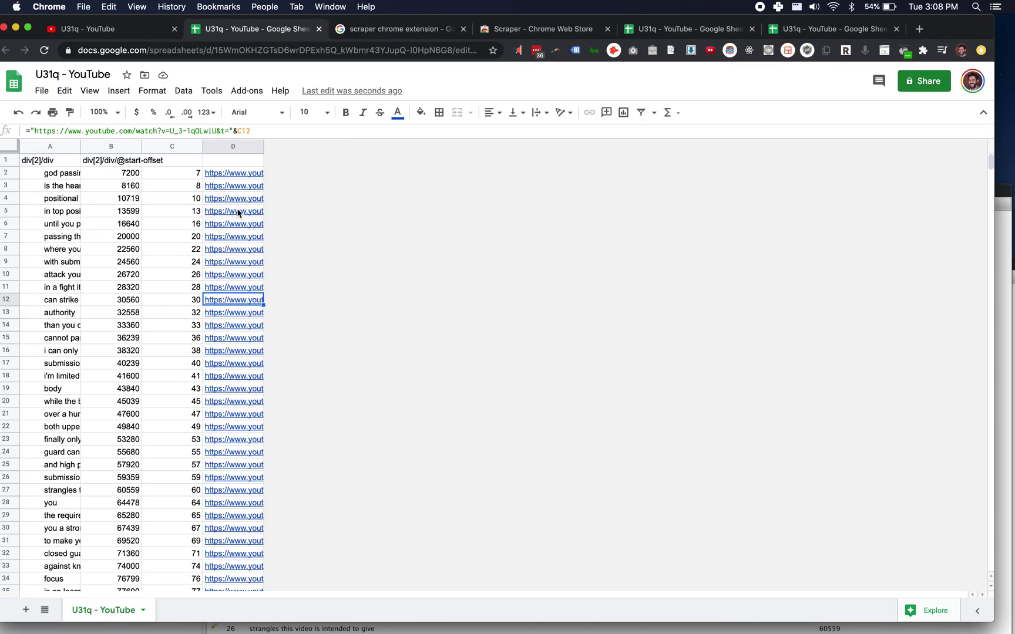
# Step: Widen column A so full transcript lines are visible
pyautogui.scroll(-15, 235, 214)
pyautogui.scroll(-10, 238, 211)
pyautogui.scroll(10, 194, 212)
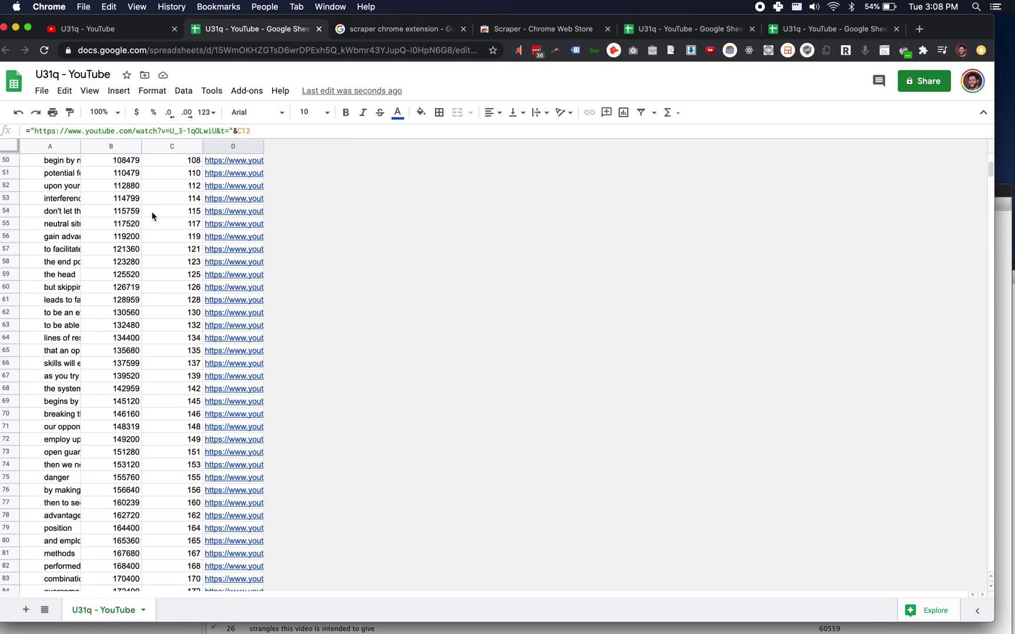
pyautogui.click(151, 211)
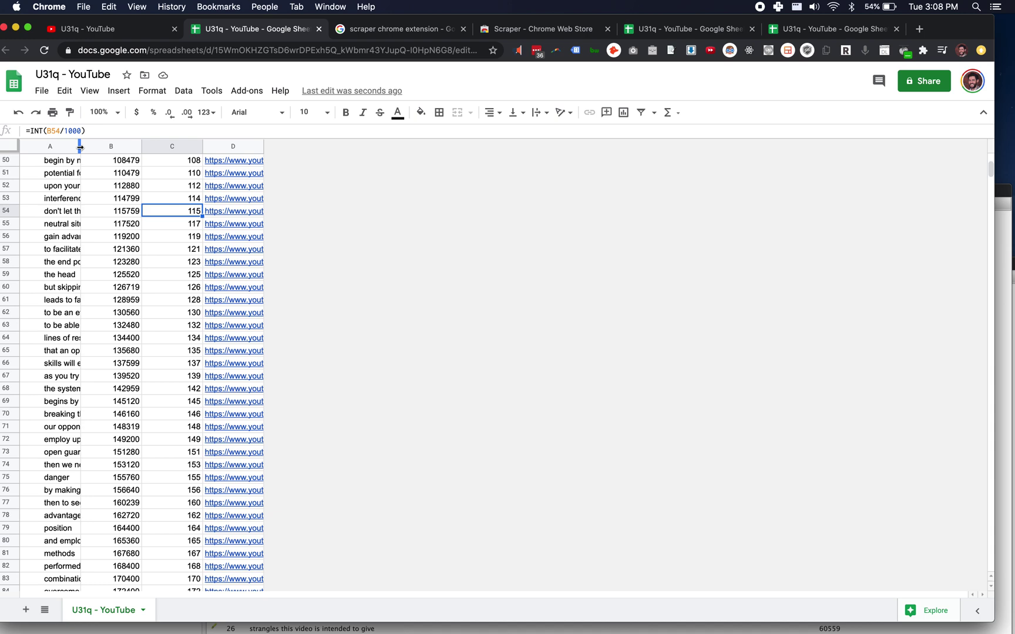
pyautogui.moveTo(80, 147); pyautogui.dragTo(180, 147)
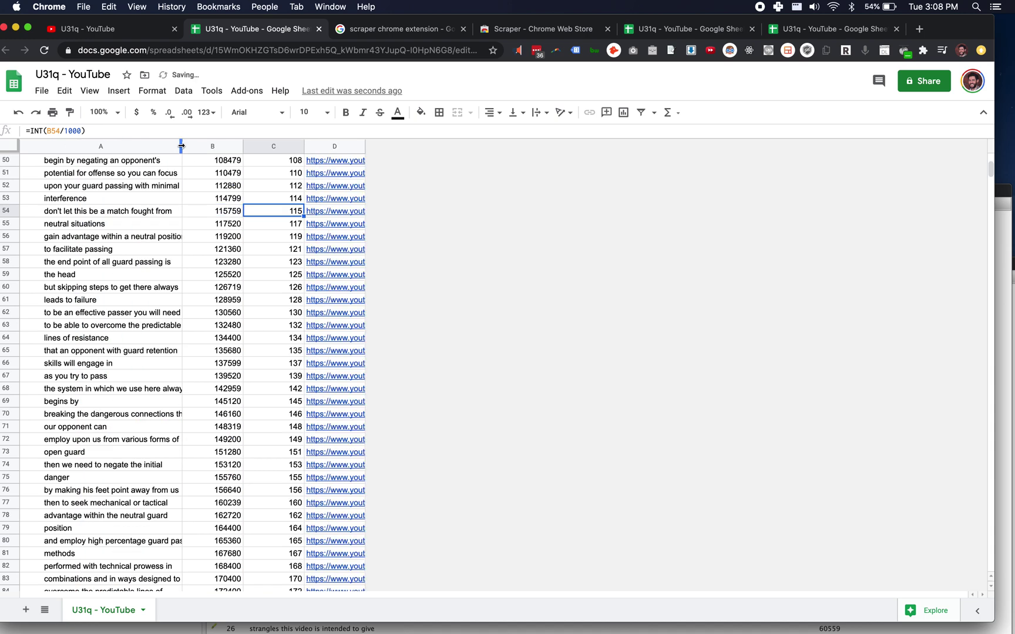
# Step: Search the sheet for 'open guard', finding two matches in rows 32 and 73
pyautogui.press('super+f')
pyautogui.write('open gua')
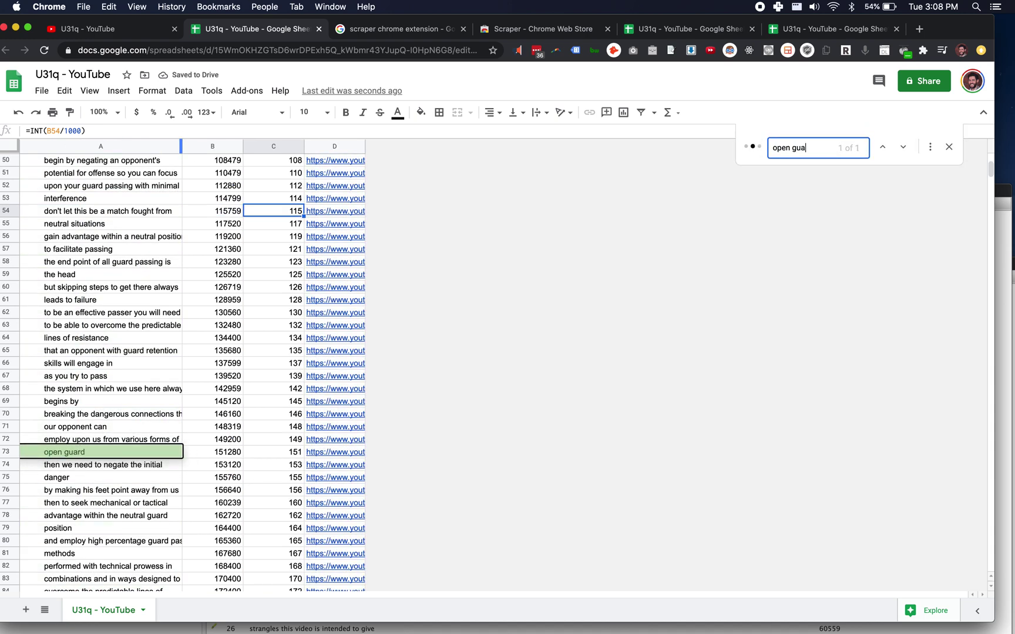
pyautogui.write('rd')
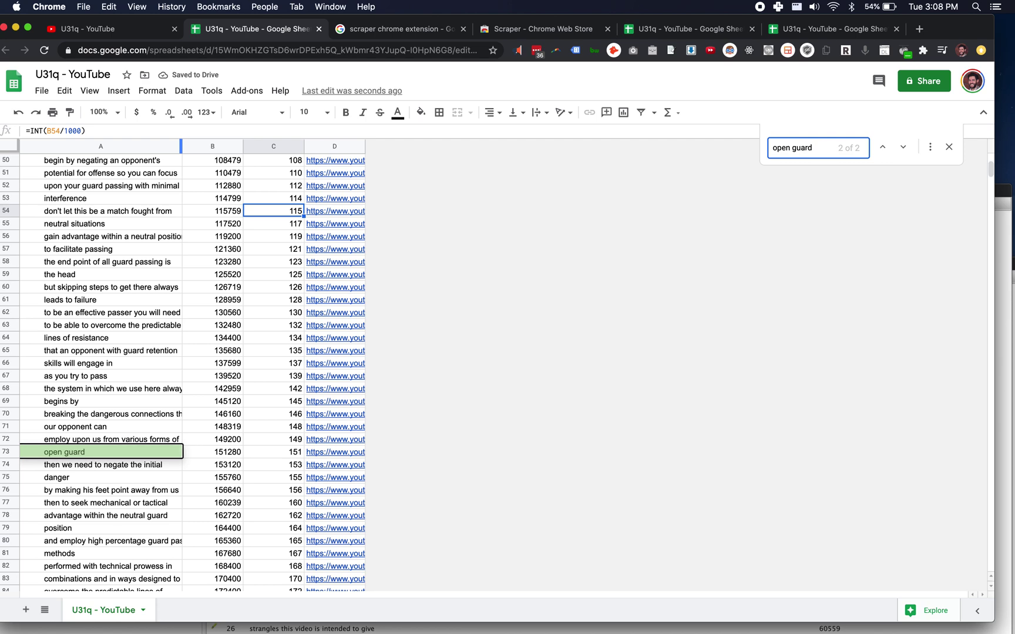
pyautogui.scroll(2, 68, 188)
pyautogui.scroll(10, 69, 189)
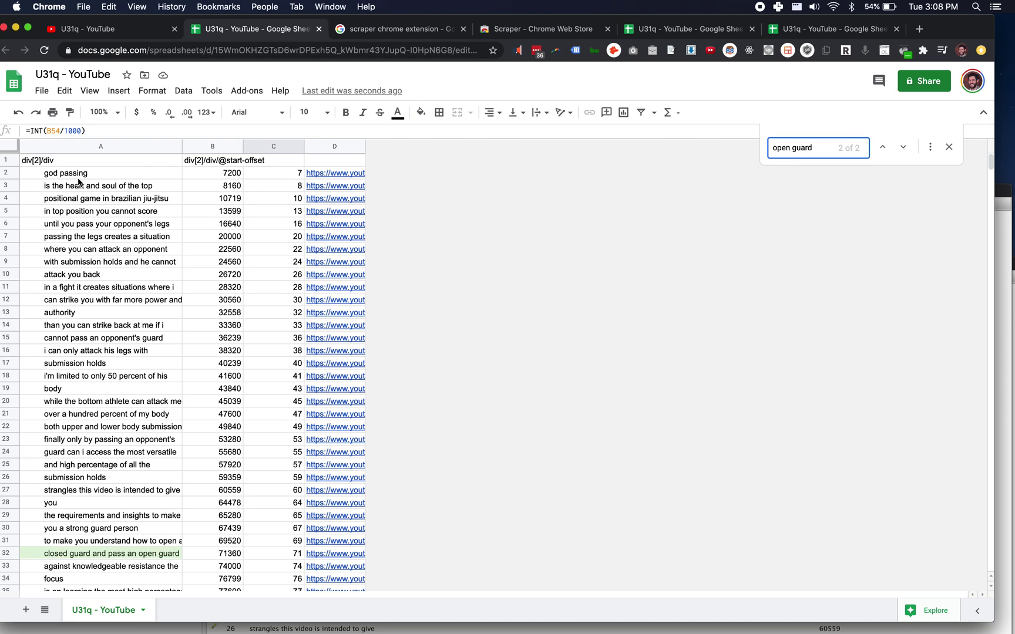
pyautogui.press('Return')
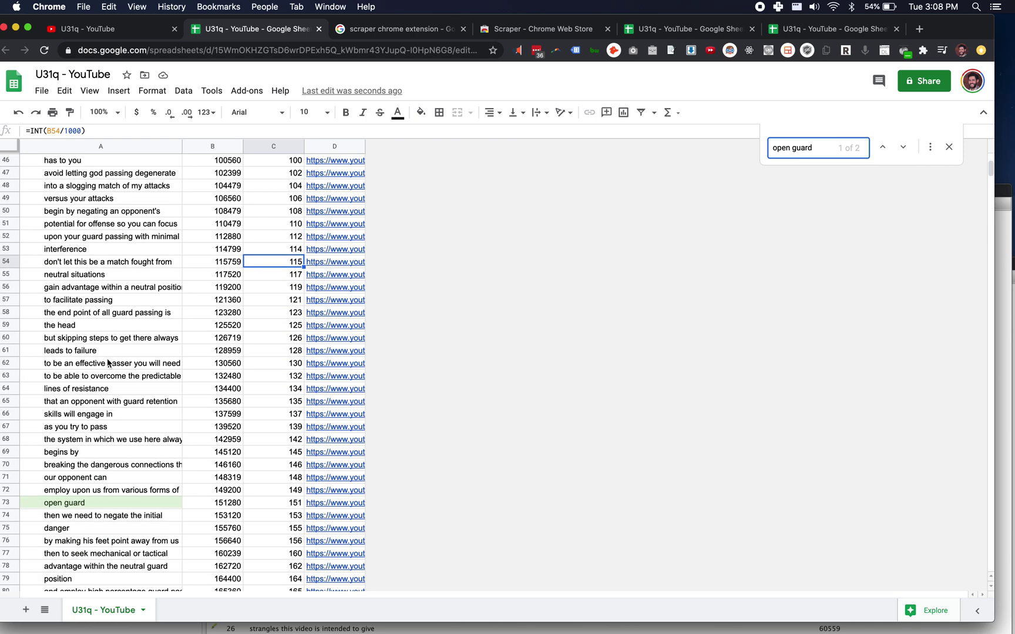
pyautogui.scroll(-5, 108, 363)
pyautogui.moveTo(321, 314)
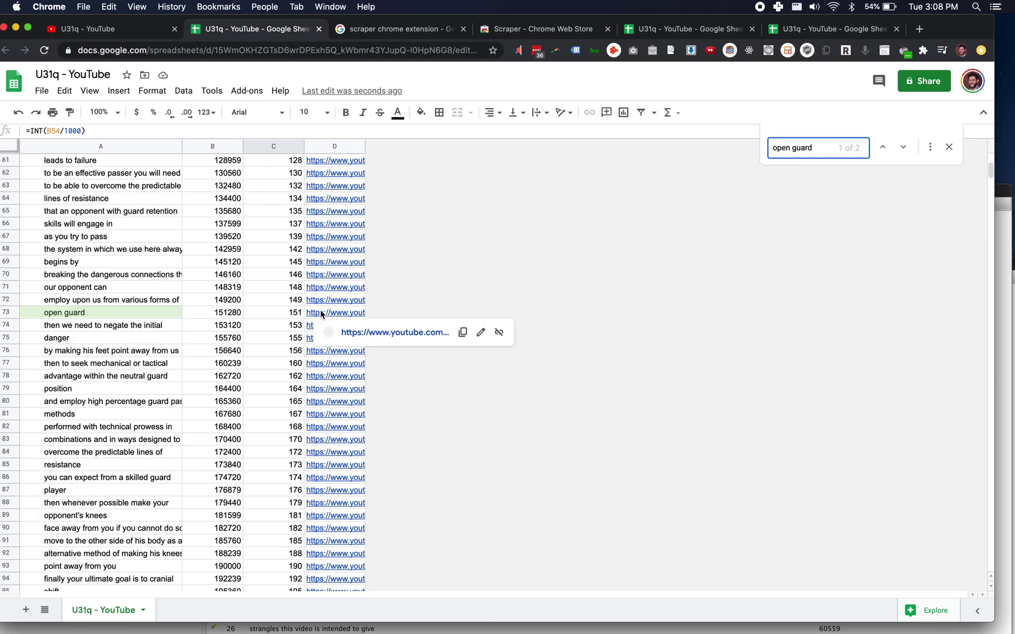
pyautogui.scroll(-20, 178, 355)
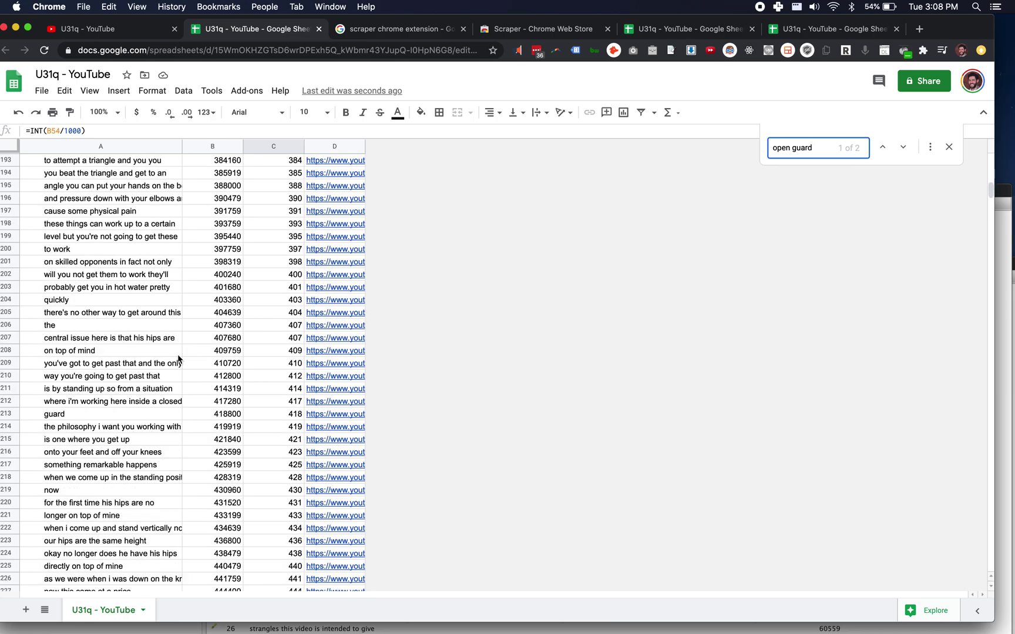
pyautogui.scroll(-18, 178, 357)
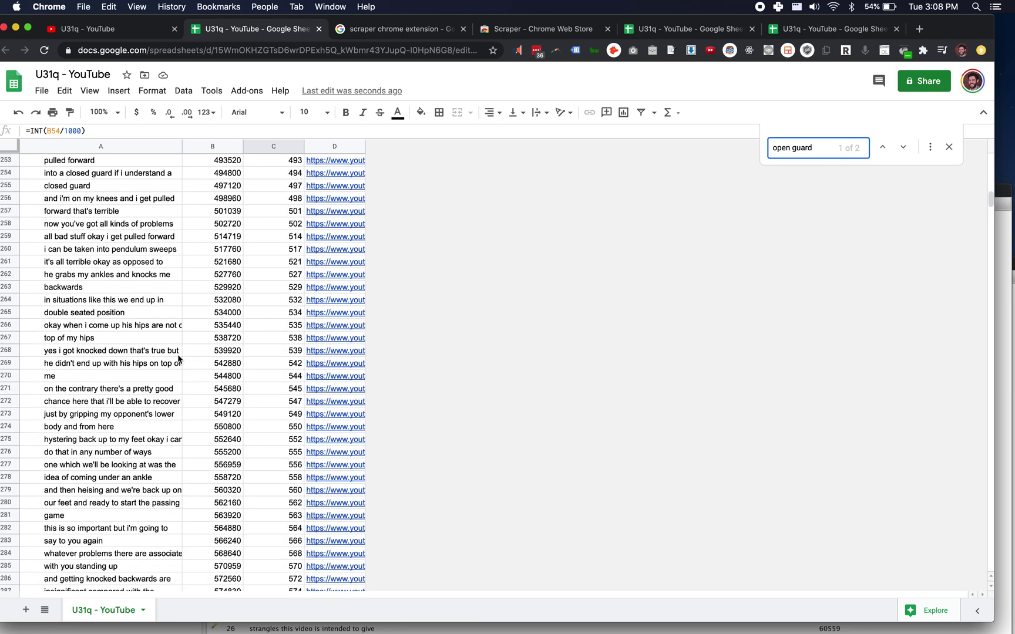
pyautogui.scroll(-20, 178, 359)
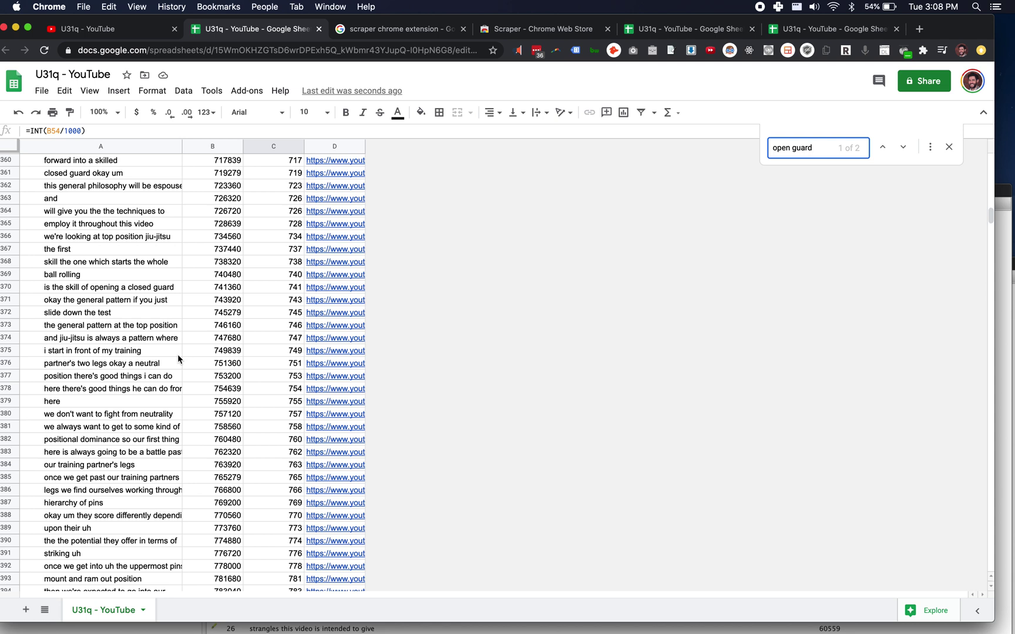
pyautogui.click(178, 354)
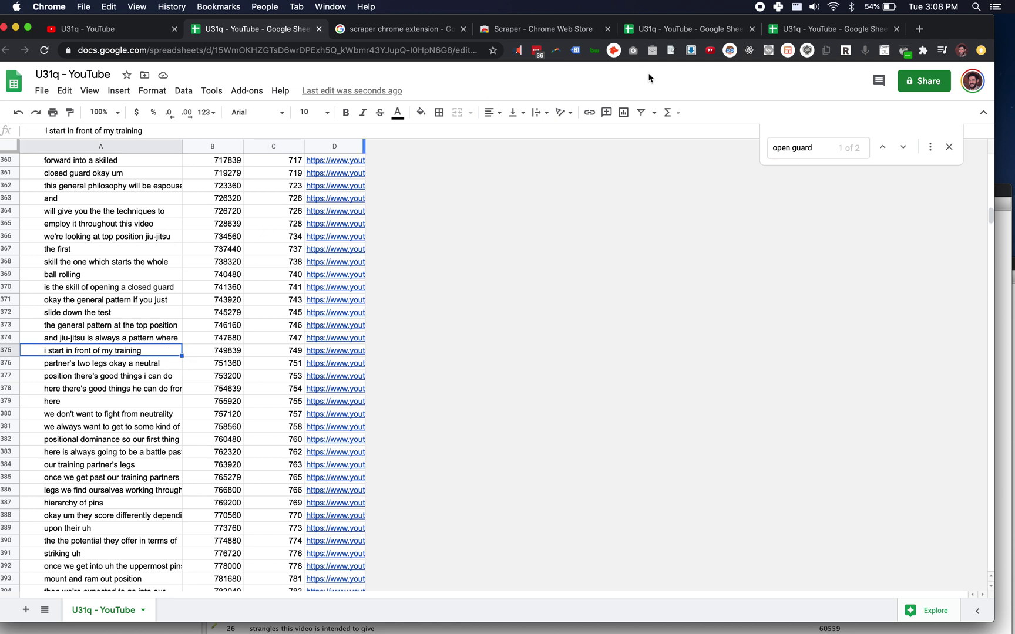